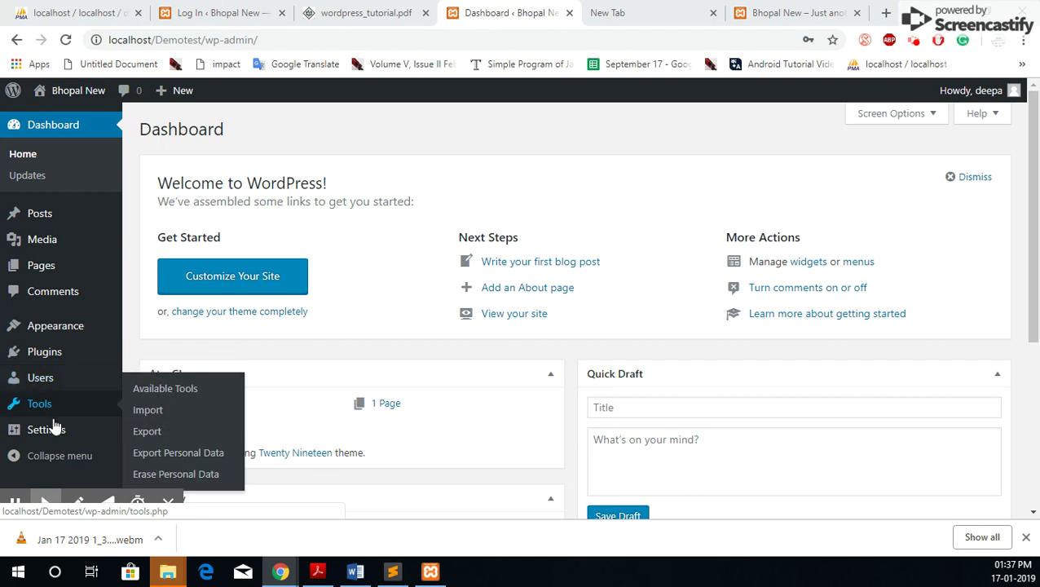
- Open the list of the site's installed themes from the WordPress dashboard
{"action": "scroll", "coordinate": [59, 443], "scroll_direction": "down", "scroll_amount": 1}
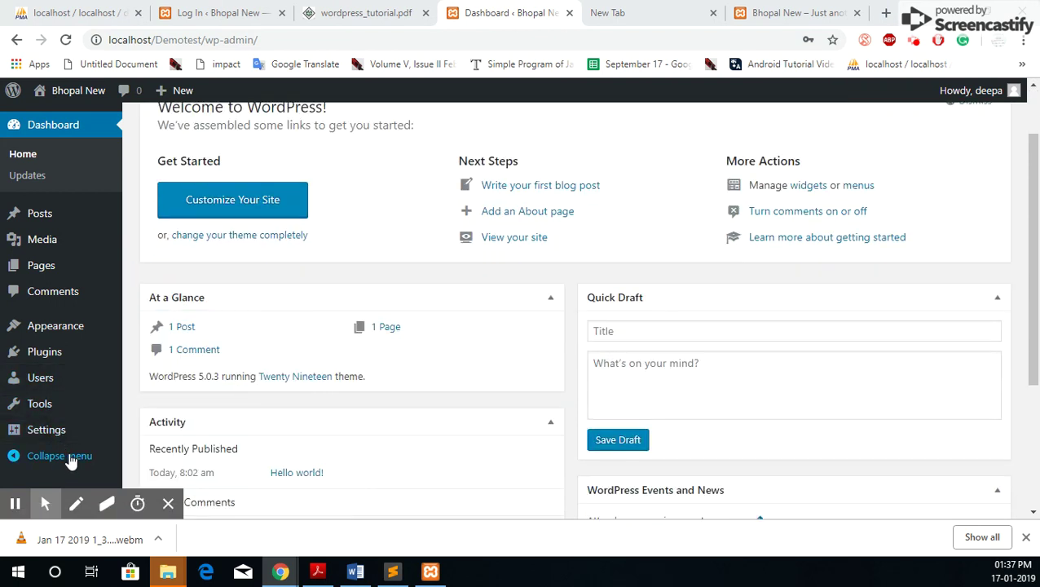
{"action": "mouse_move", "coordinate": [52, 222]}
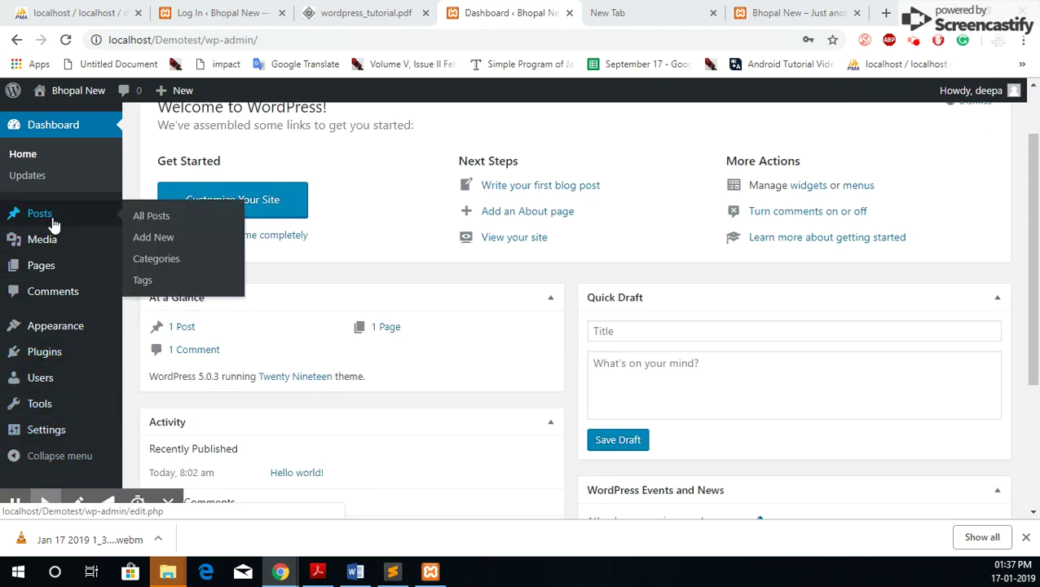
{"action": "mouse_move", "coordinate": [52, 279]}
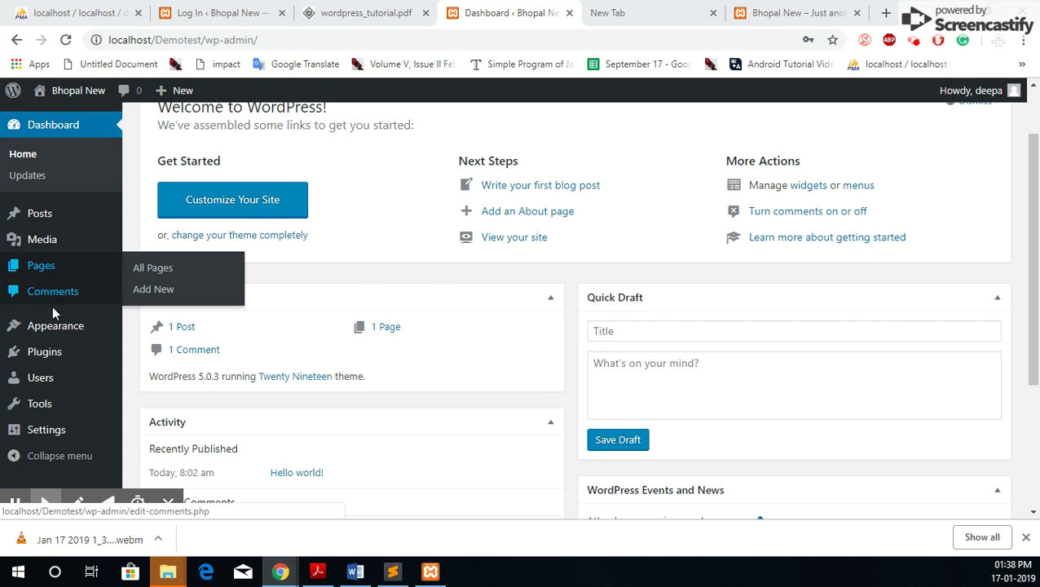
{"action": "mouse_move", "coordinate": [57, 327]}
{"action": "left_click", "coordinate": [174, 331]}
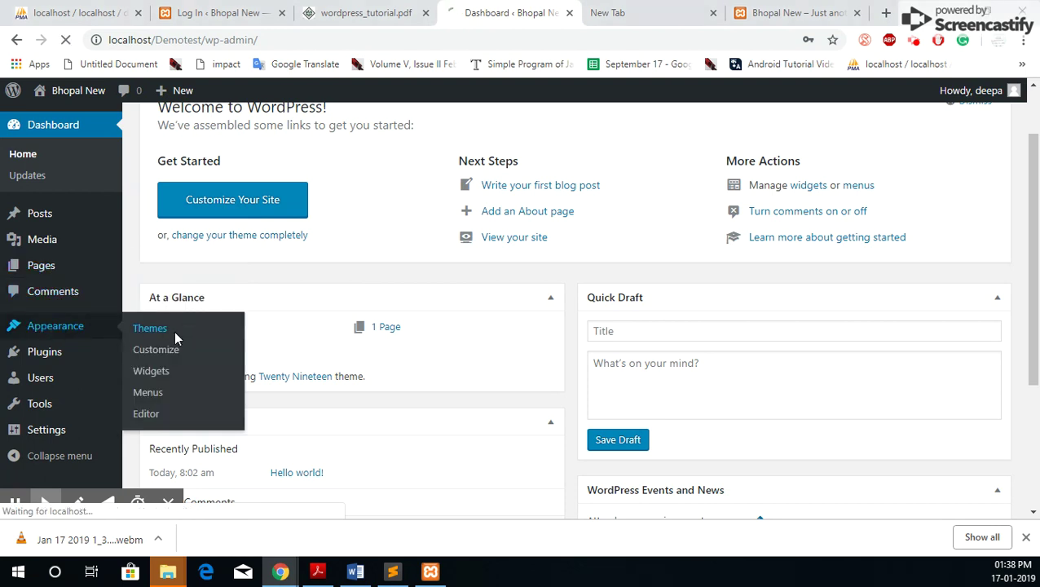
- Check the Bhopal New site's front page and activate the Twenty Sixteen theme
{"action": "left_click", "coordinate": [791, 16]}
{"action": "scroll", "coordinate": [437, 362], "scroll_direction": "down", "scroll_amount": 10}
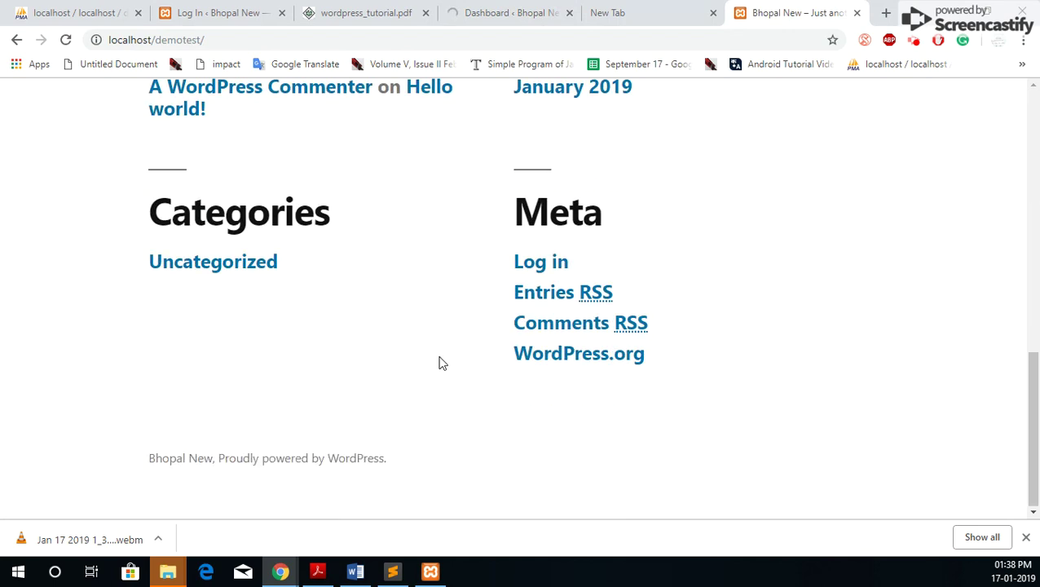
{"action": "scroll", "coordinate": [440, 356], "scroll_direction": "up", "scroll_amount": 10}
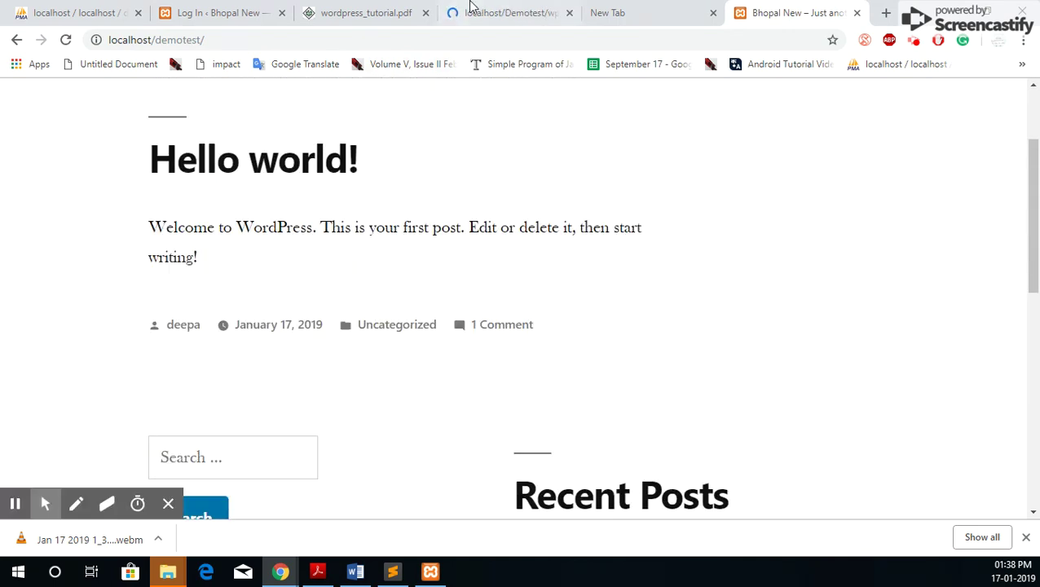
{"action": "left_click", "coordinate": [472, 10]}
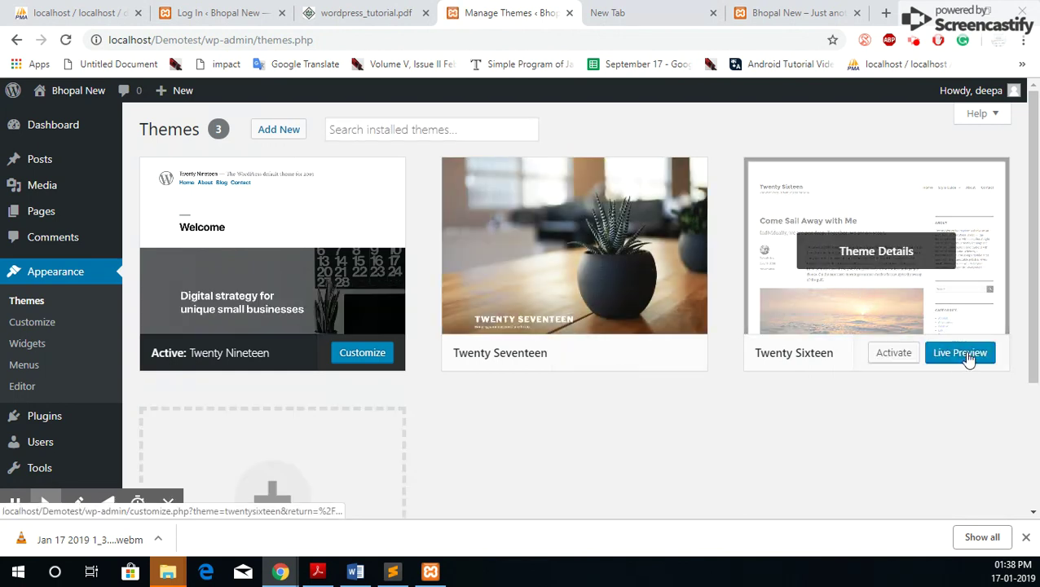
{"action": "left_click", "coordinate": [891, 355]}
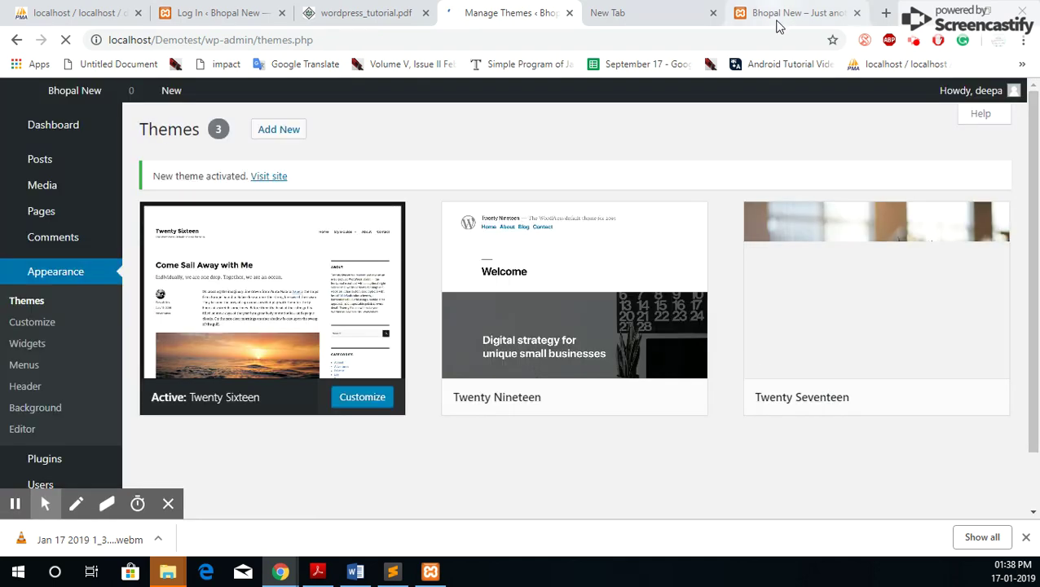
- Reload the Bhopal New front page and look through its layout with the Twenty Sixteen theme
{"action": "left_click", "coordinate": [779, 15]}
{"action": "left_click", "coordinate": [66, 40]}
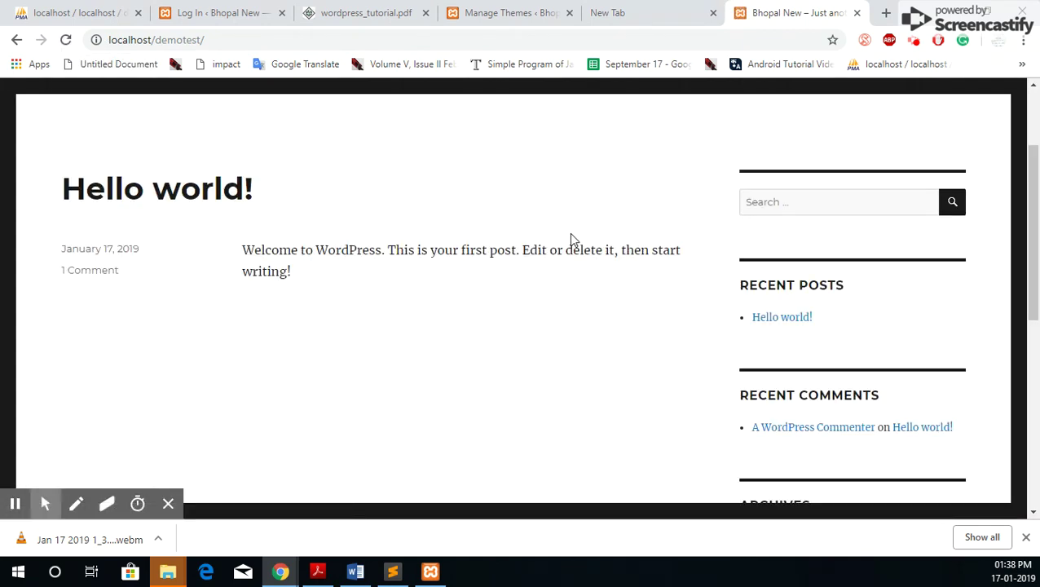
{"action": "scroll", "coordinate": [571, 245], "scroll_direction": "down", "scroll_amount": 7}
{"action": "scroll", "coordinate": [572, 273], "scroll_direction": "up", "scroll_amount": 9}
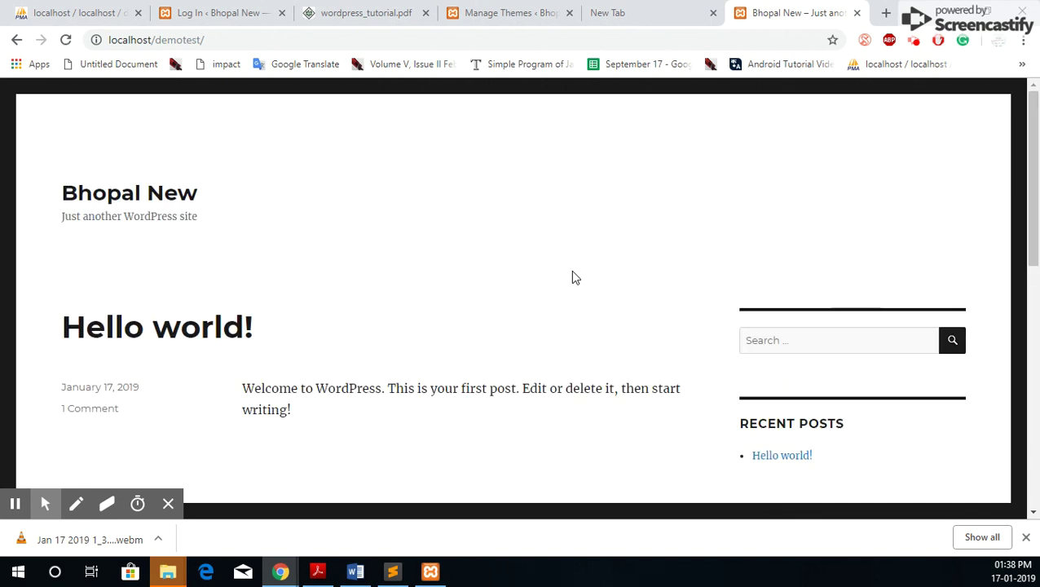
- Start a new page in the WordPress admin and close the browser's download bar
{"action": "left_click", "coordinate": [373, 14]}
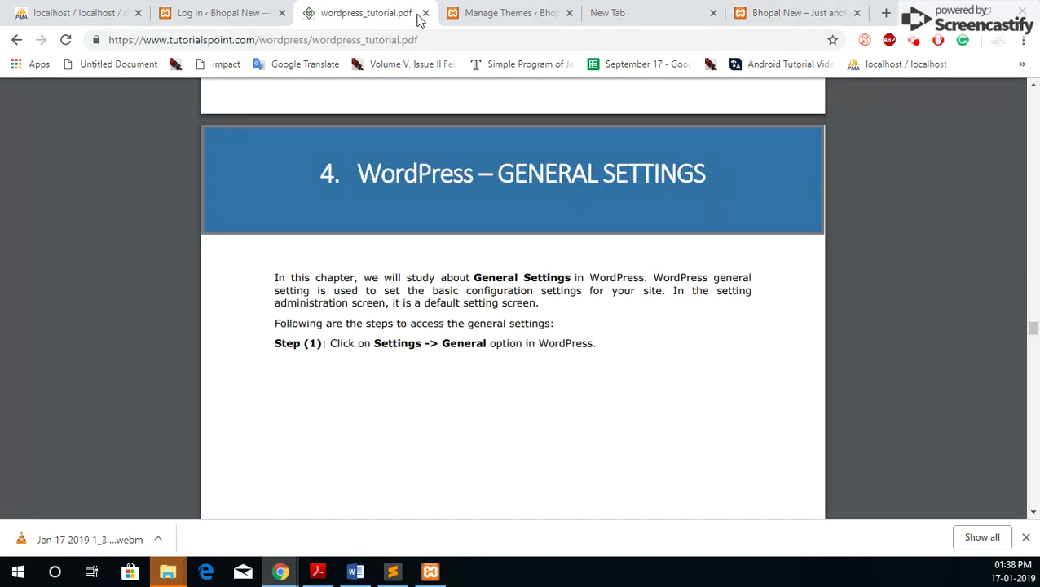
{"action": "left_click", "coordinate": [501, 13]}
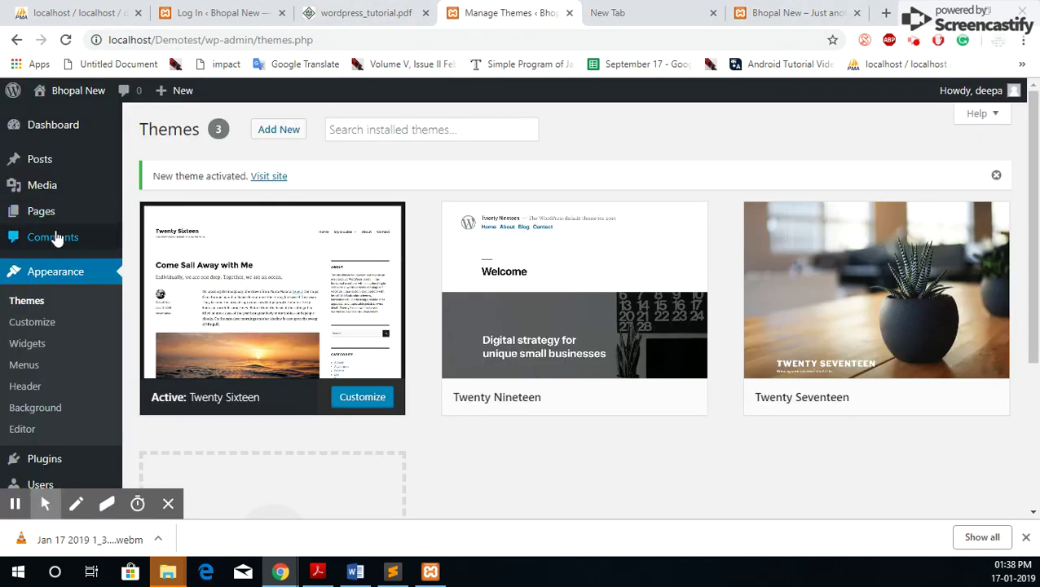
{"action": "mouse_move", "coordinate": [54, 219]}
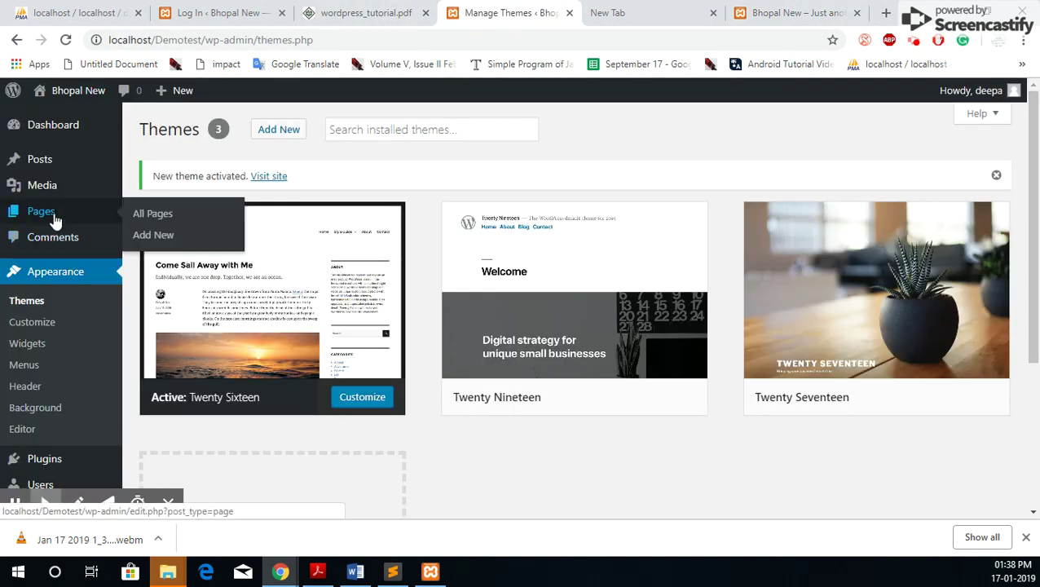
{"action": "left_click", "coordinate": [143, 237]}
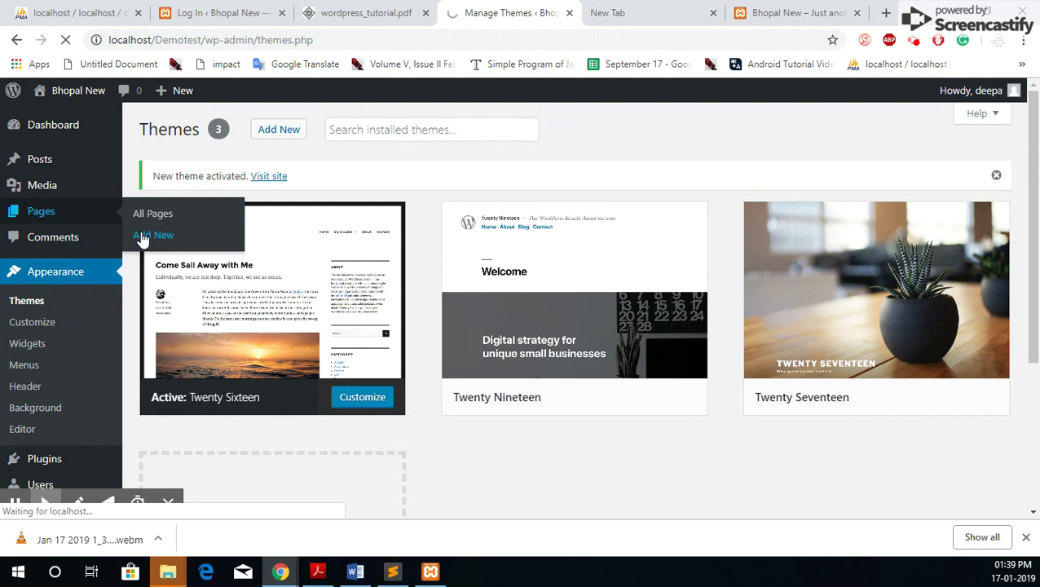
{"action": "left_click", "coordinate": [1027, 544]}
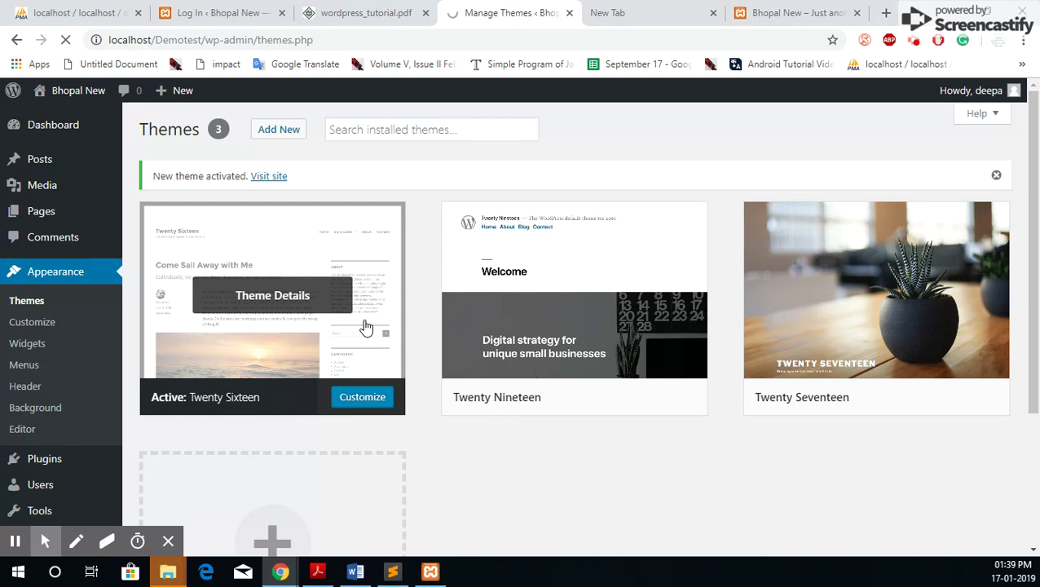
{"action": "left_click", "coordinate": [787, 12]}
{"action": "scroll", "coordinate": [196, 246], "scroll_direction": "down", "scroll_amount": 1}
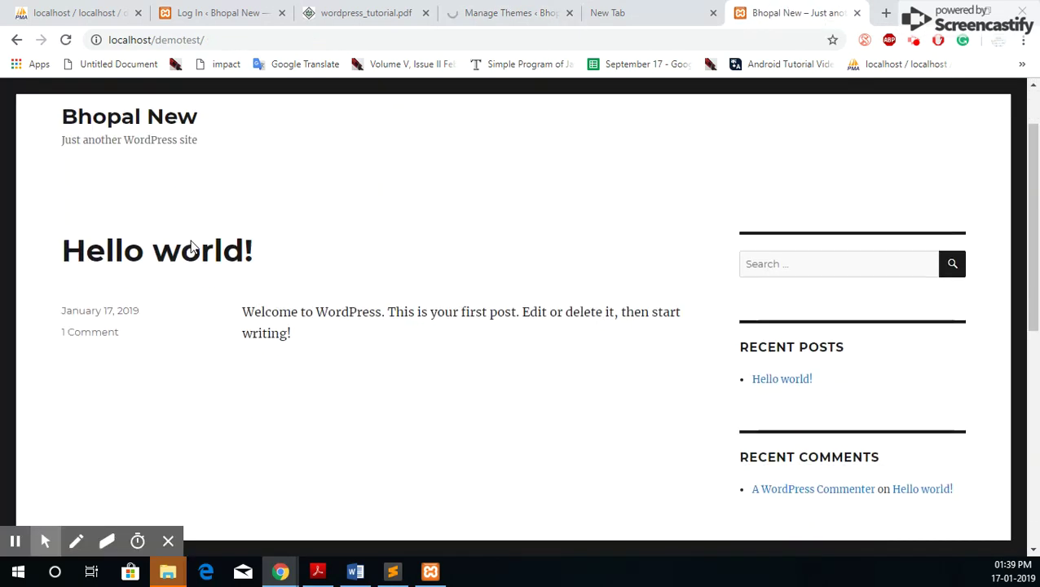
{"action": "scroll", "coordinate": [399, 269], "scroll_direction": "up", "scroll_amount": 1}
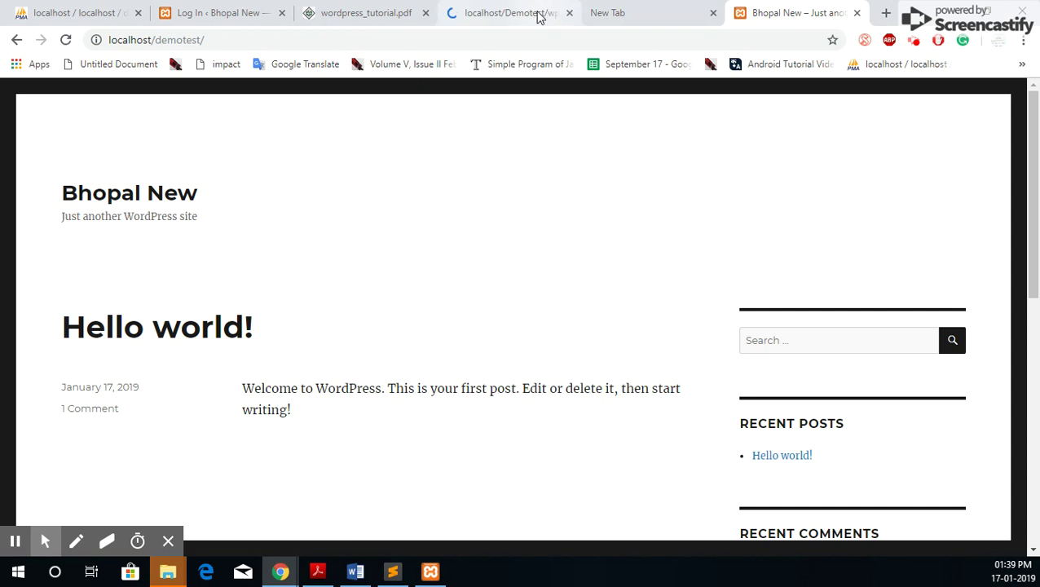
{"action": "left_click", "coordinate": [538, 14]}
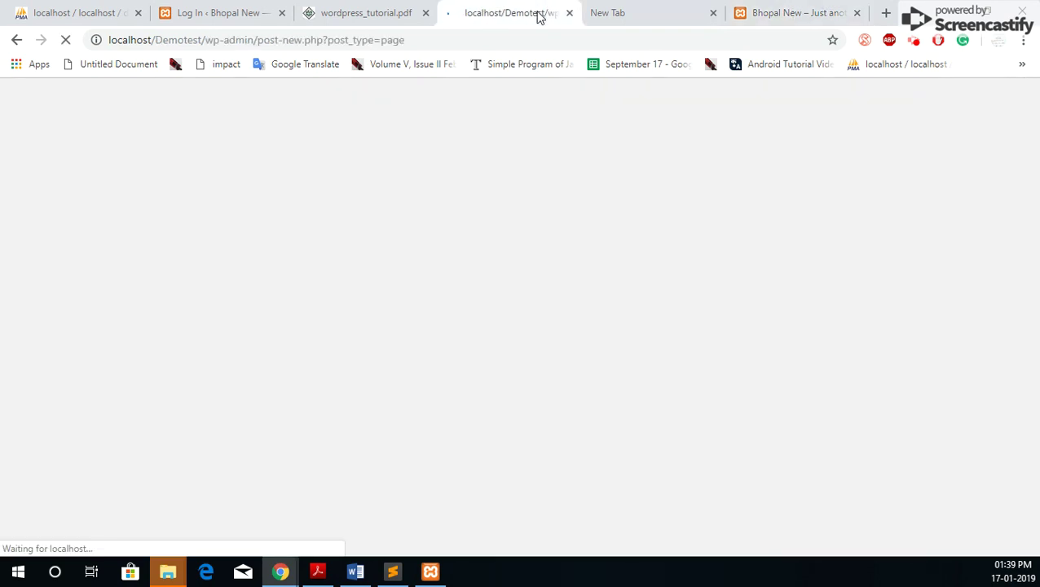
{"action": "left_click", "coordinate": [771, 15]}
- Dismiss the block tip in the new page editor and title the page "About US"
{"action": "left_click", "coordinate": [493, 17]}
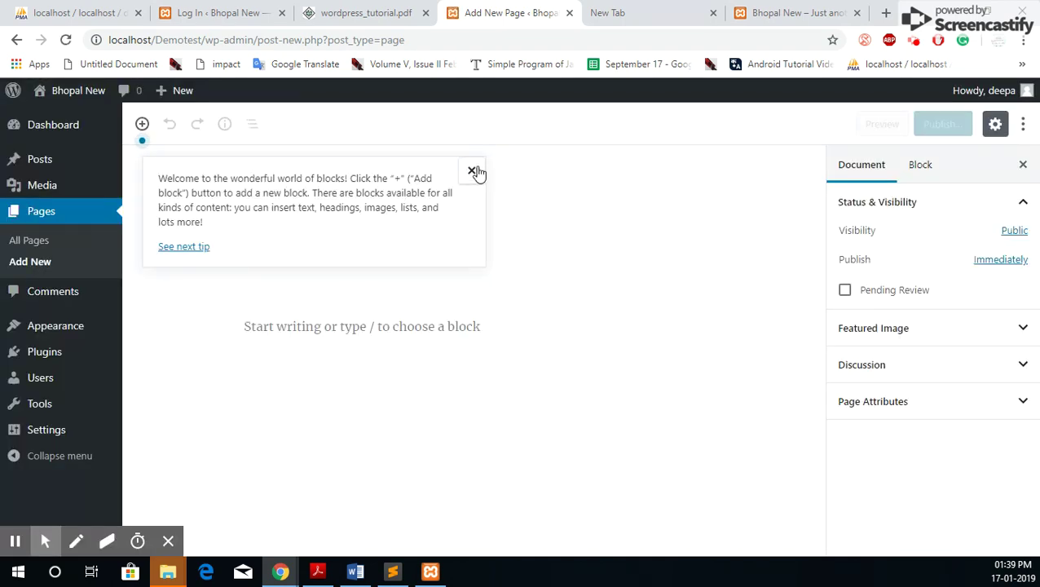
{"action": "left_click", "coordinate": [474, 171]}
{"action": "left_click", "coordinate": [333, 243]}
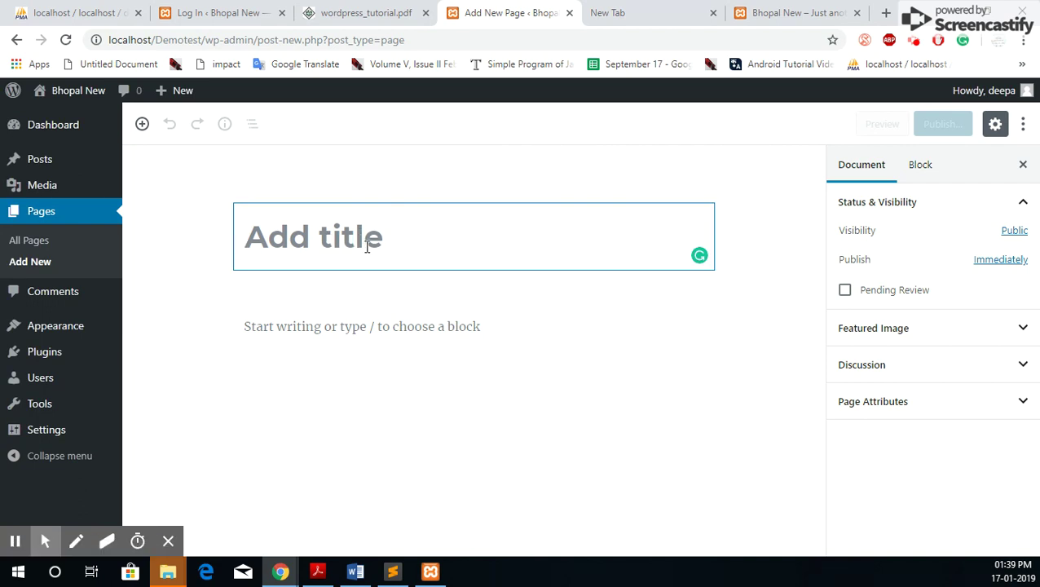
{"action": "type", "text": "about"}
{"action": "key", "text": "ctrl+BackSpace"}
{"action": "type", "text": "About US"}
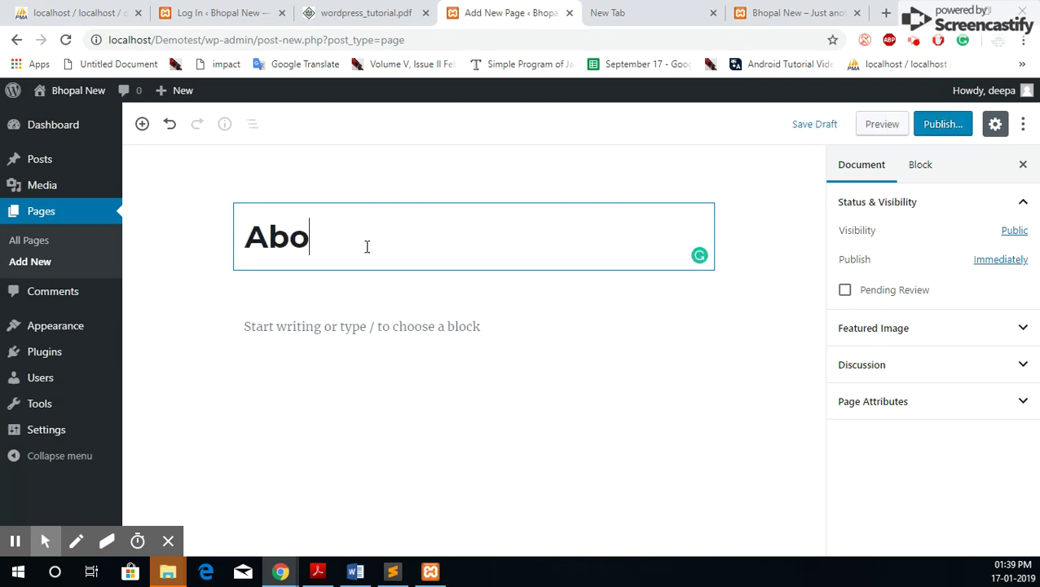
- Add a heading block below the title and fill it with the General Settings introduction through Step (1), copied from wordpress_tutorial.pdf
{"action": "left_click", "coordinate": [360, 320]}
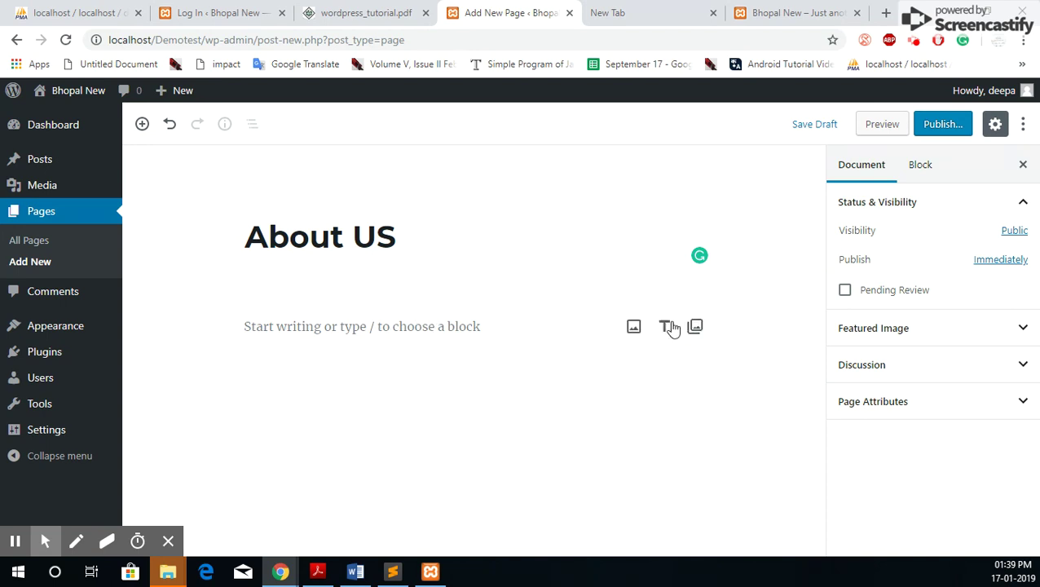
{"action": "left_click", "coordinate": [665, 327]}
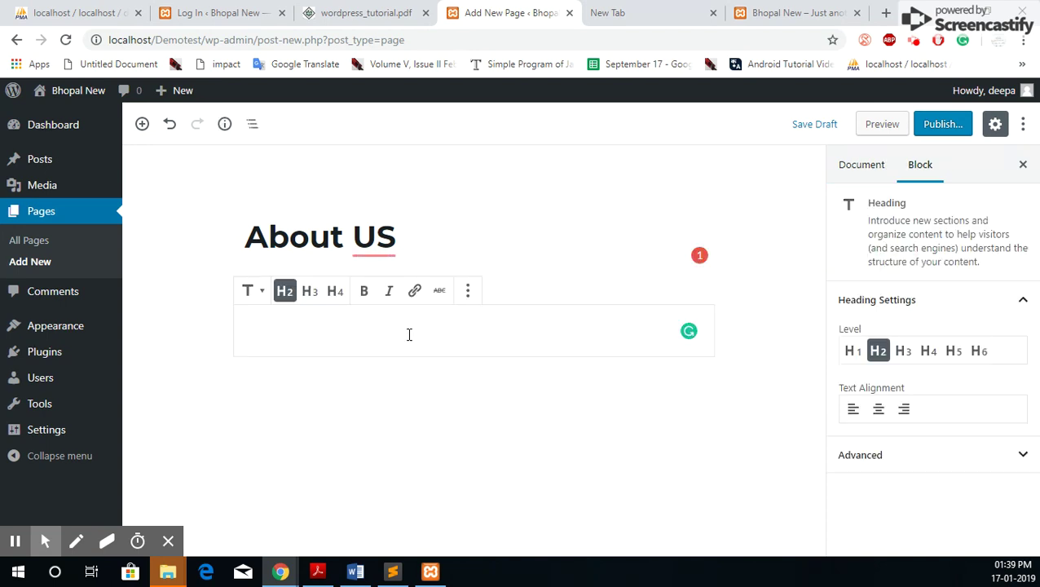
{"action": "left_click", "coordinate": [364, 15]}
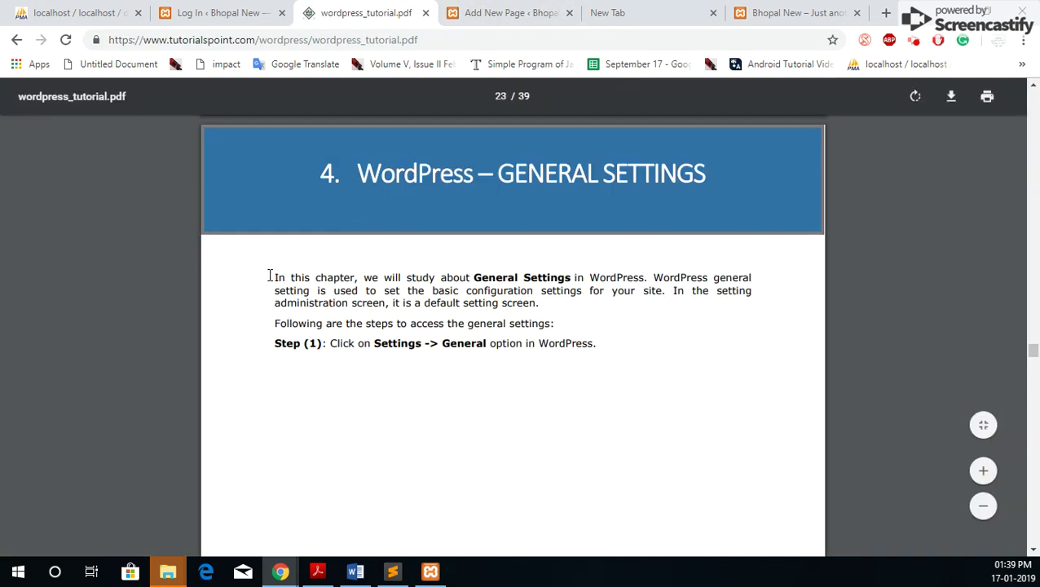
{"action": "left_click_drag", "start_coordinate": [274, 278], "coordinate": [627, 357]}
{"action": "key", "text": "ctrl+c"}
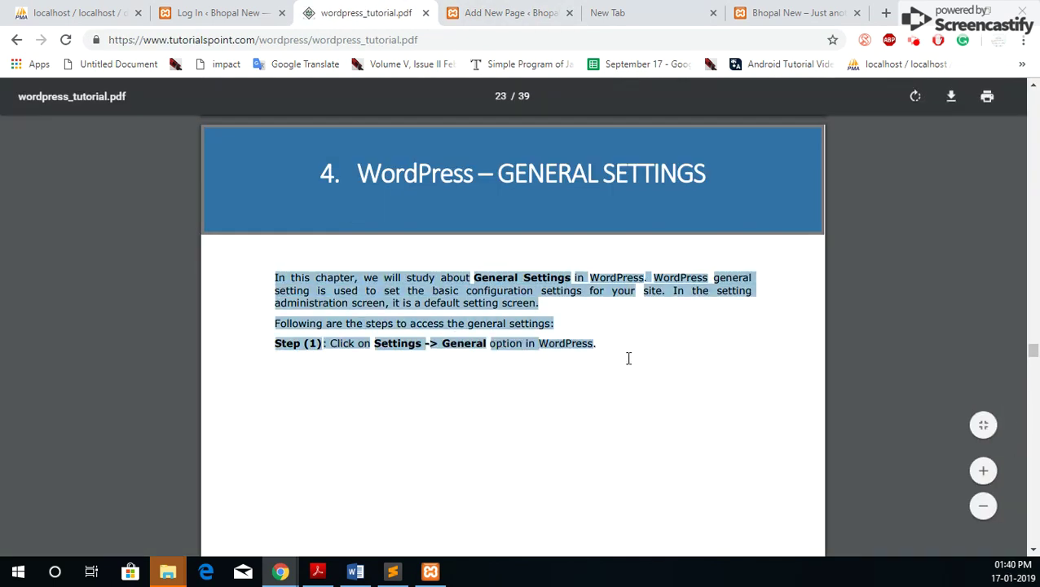
{"action": "left_click", "coordinate": [515, 15]}
{"action": "key", "text": "ctrl+v"}
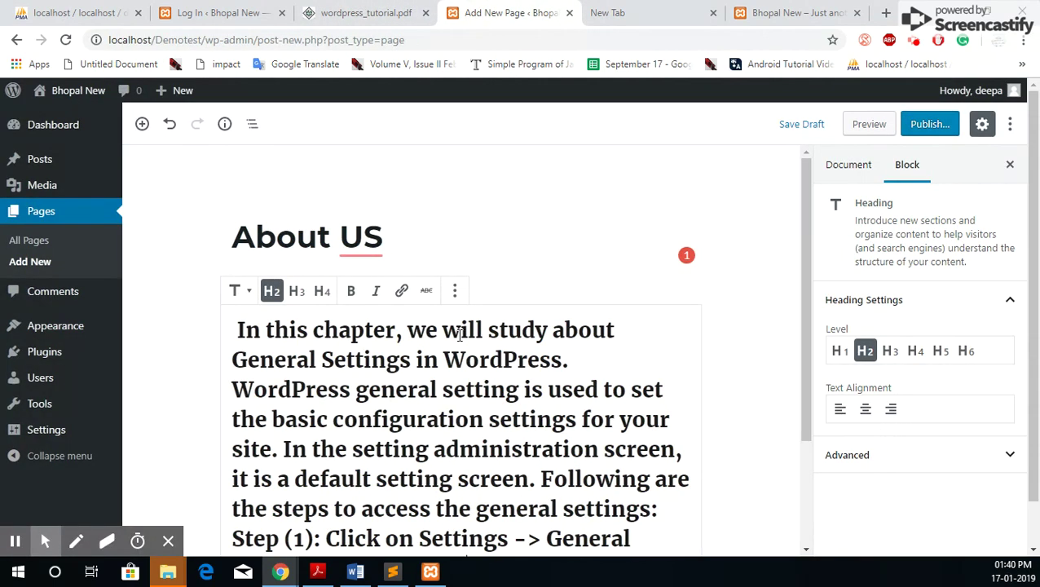
- Publish the About US page immediately with public visibility and open the published page
{"action": "left_click", "coordinate": [927, 126]}
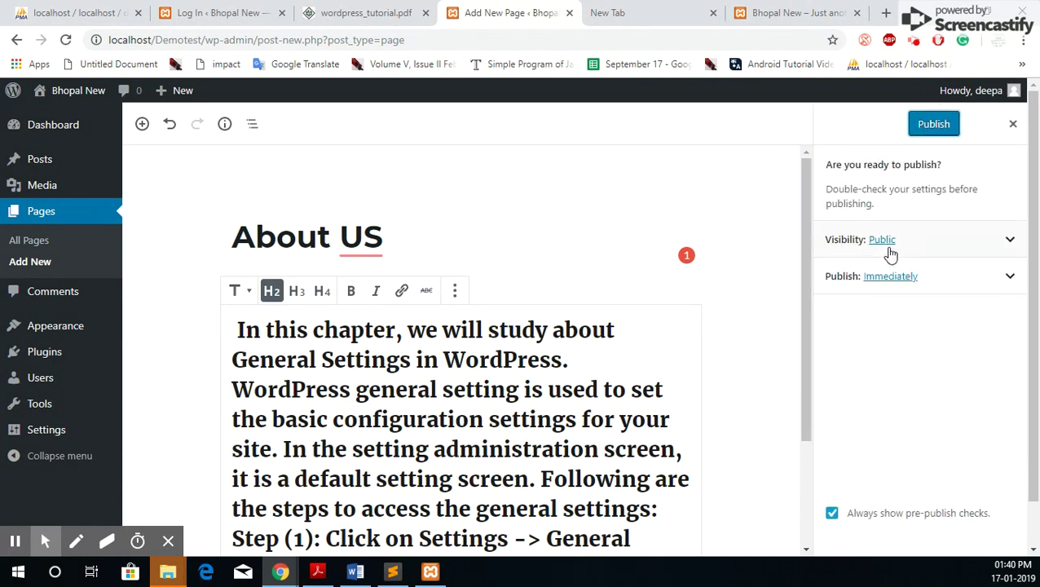
{"action": "left_click", "coordinate": [924, 125]}
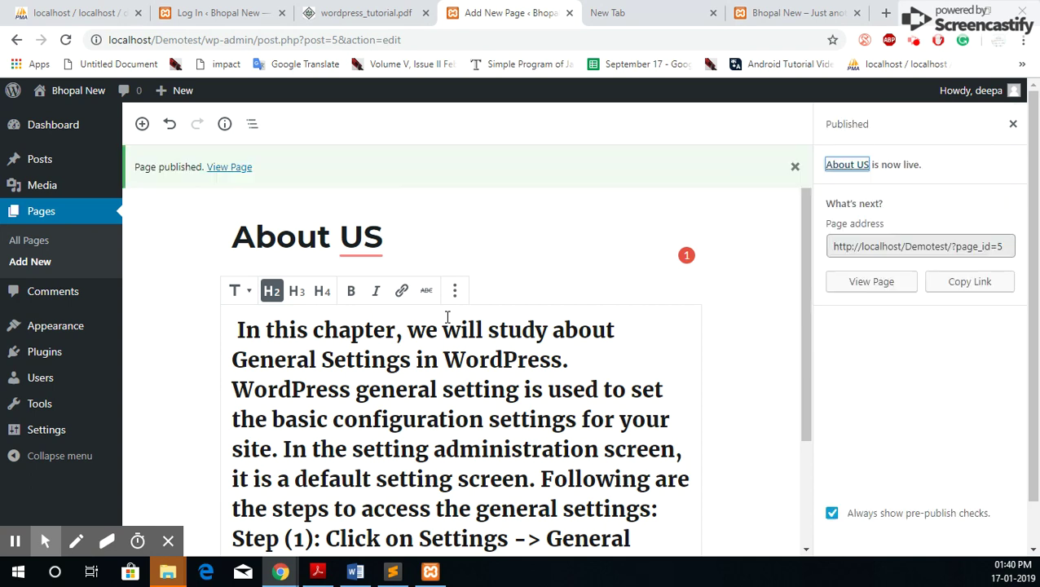
{"action": "left_click", "coordinate": [229, 168]}
{"action": "left_click", "coordinate": [534, 12]}
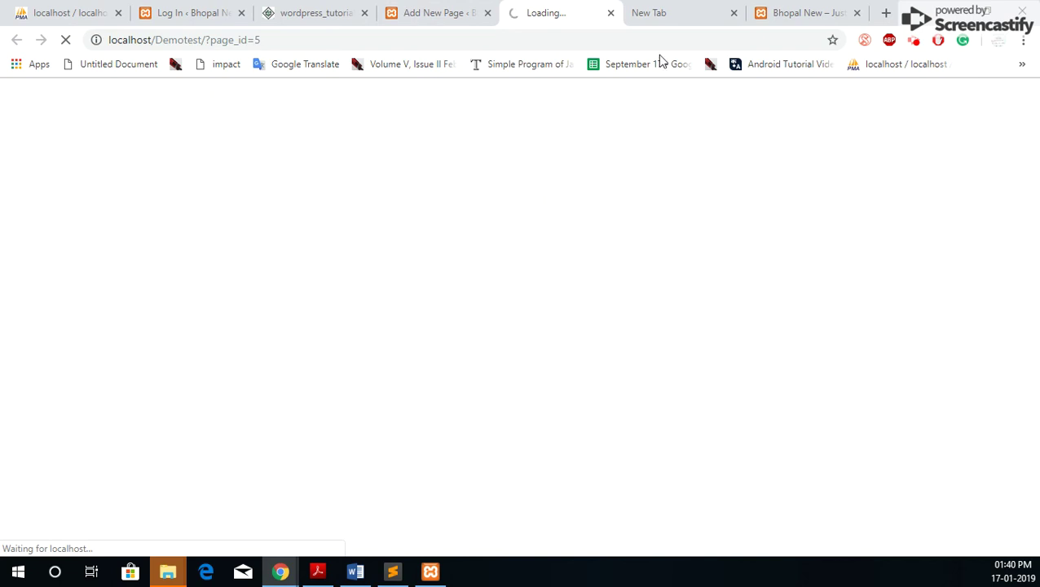
- Reload the Bhopal New front page and look through it for the About US page
{"action": "left_click", "coordinate": [808, 13]}
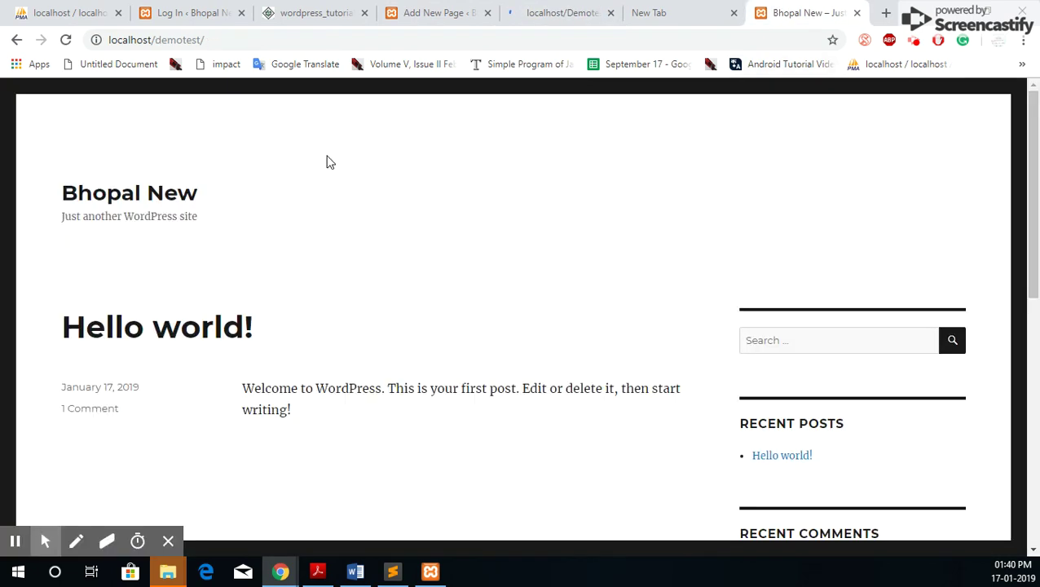
{"action": "left_click", "coordinate": [67, 42]}
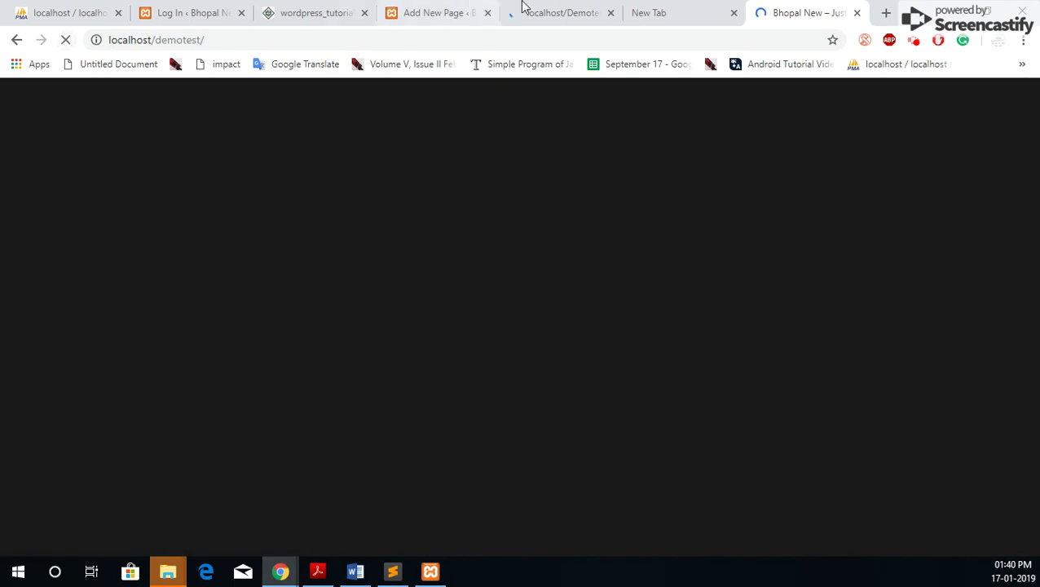
{"action": "left_click", "coordinate": [576, 16]}
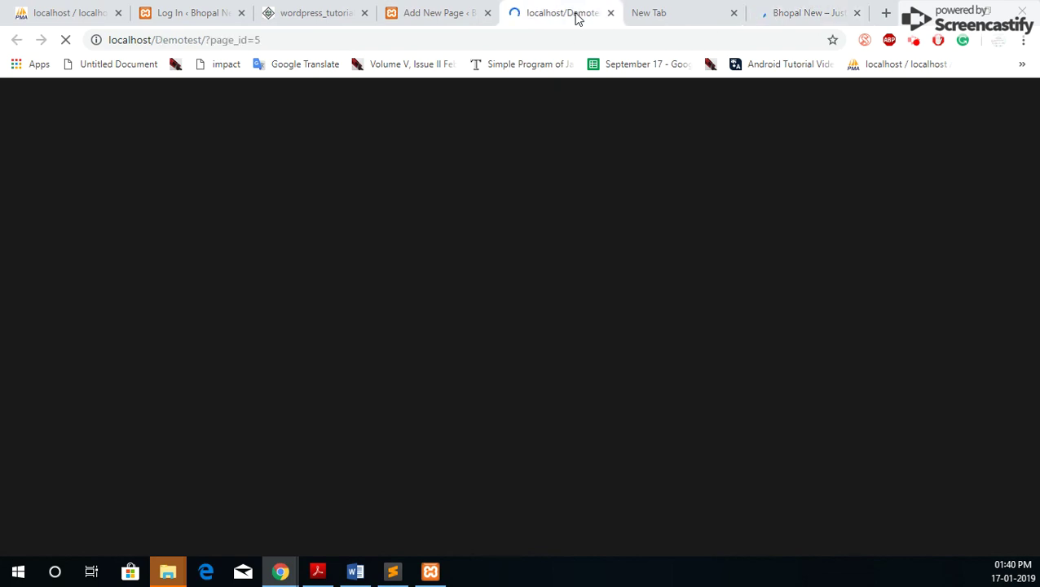
{"action": "left_click", "coordinate": [801, 14]}
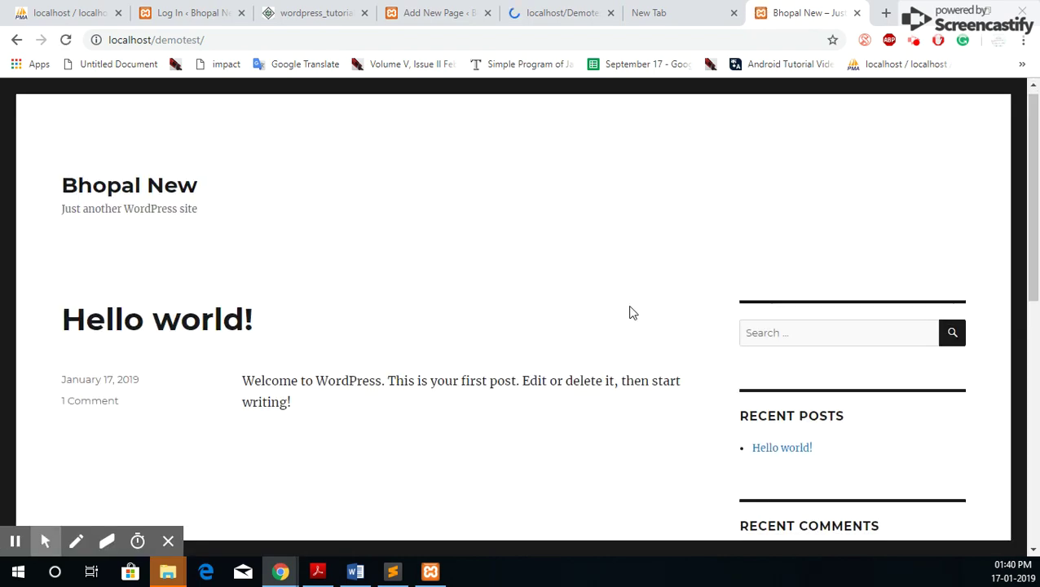
{"action": "scroll", "coordinate": [633, 312], "scroll_direction": "down", "scroll_amount": 4}
{"action": "scroll", "coordinate": [631, 314], "scroll_direction": "down", "scroll_amount": 3}
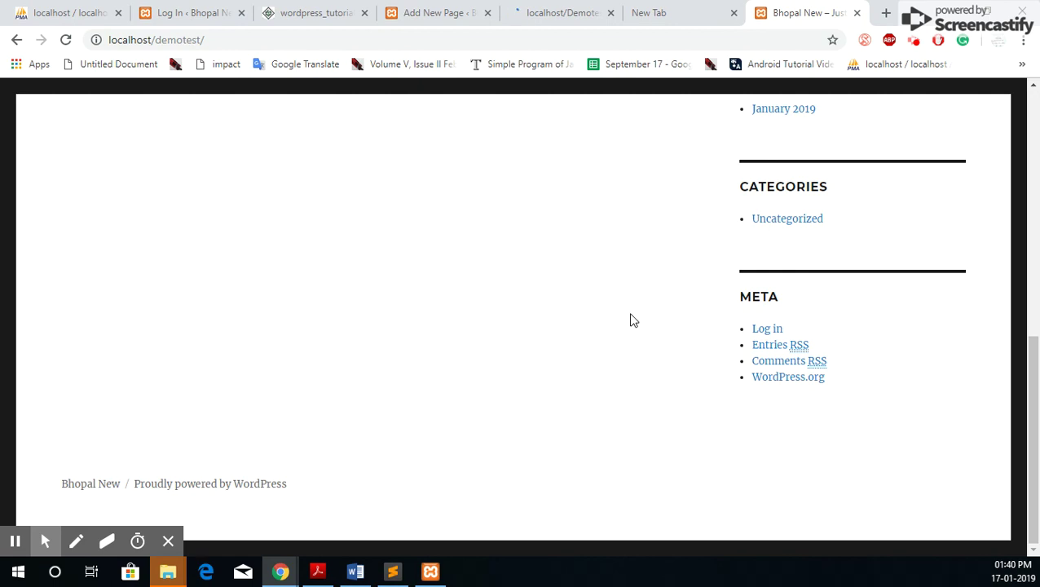
{"action": "scroll", "coordinate": [632, 319], "scroll_direction": "up", "scroll_amount": 7}
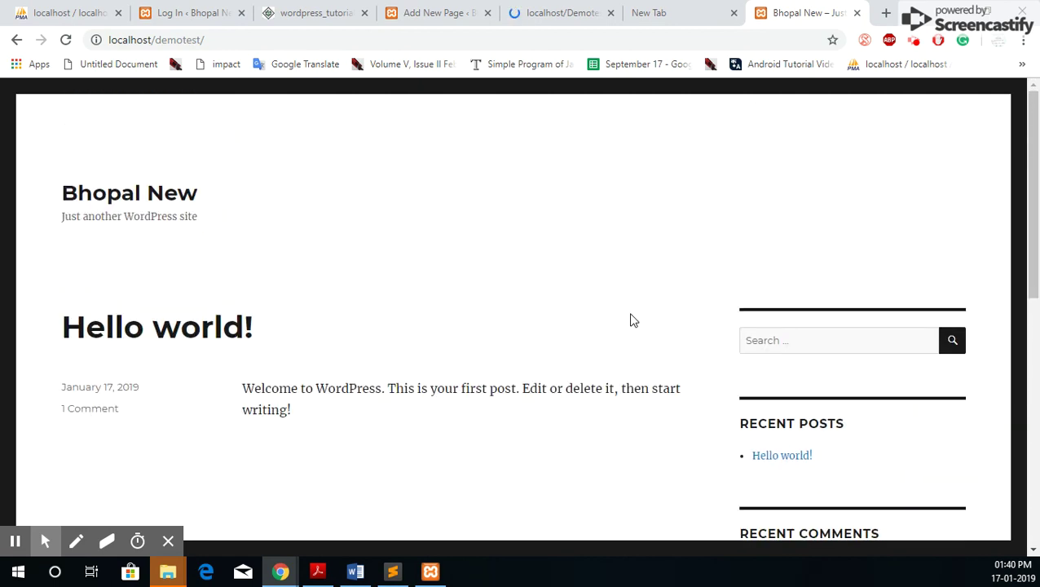
- Check the published About US page and open the site's menu management screen from the page editor
{"action": "left_click", "coordinate": [560, 17]}
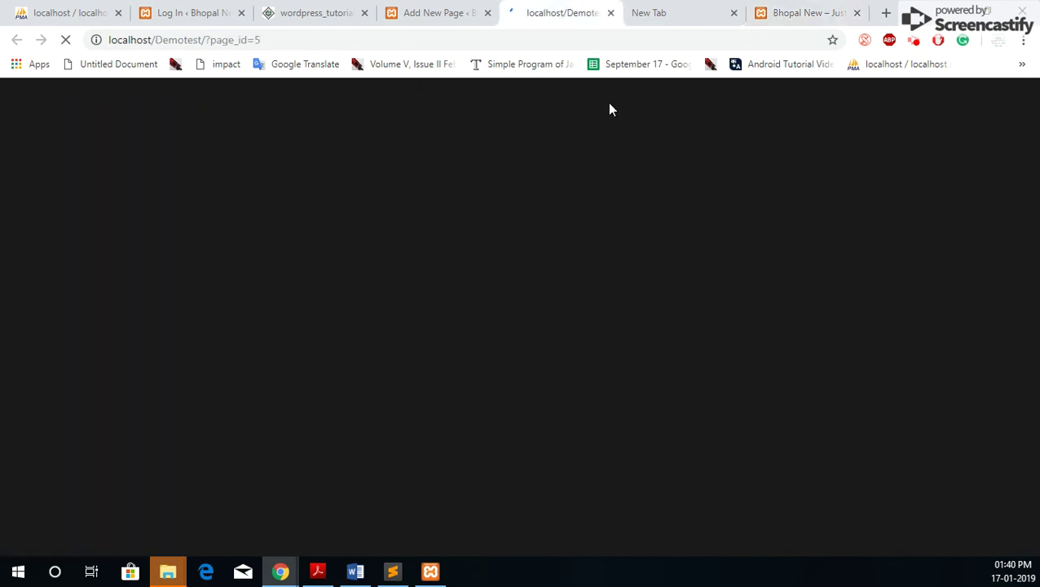
{"action": "left_click", "coordinate": [429, 14]}
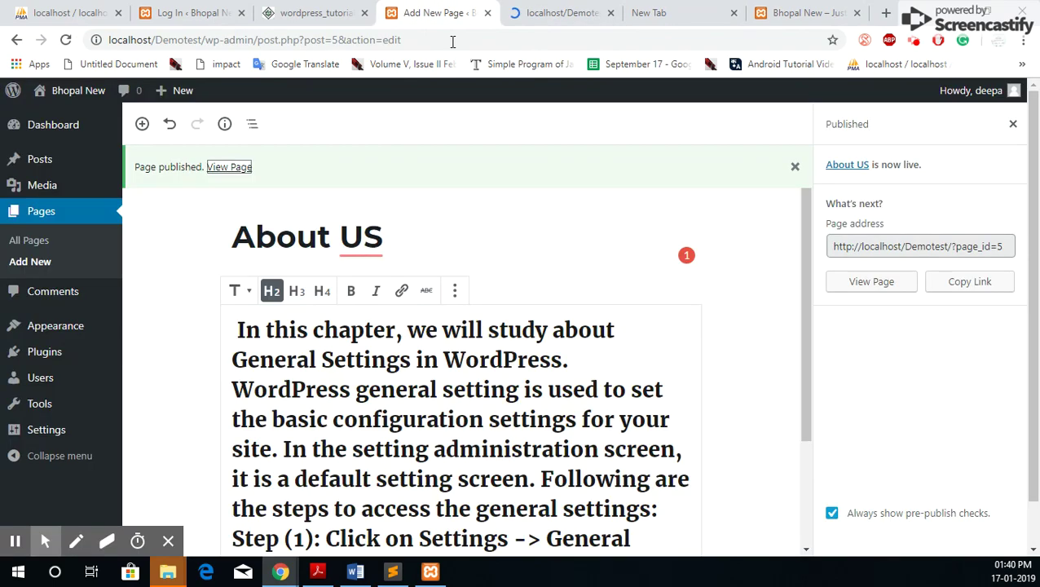
{"action": "mouse_move", "coordinate": [68, 334]}
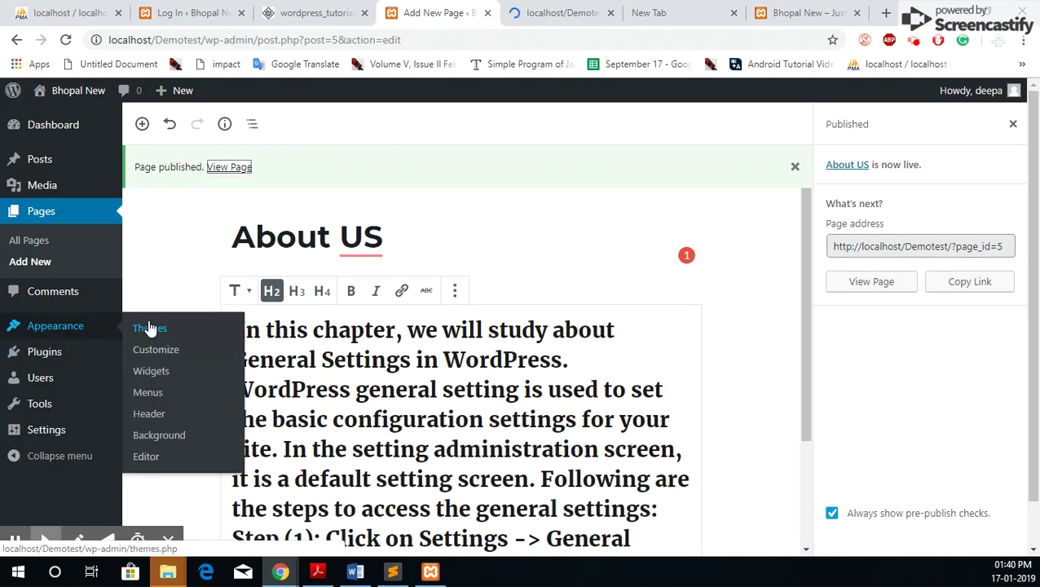
{"action": "left_click", "coordinate": [158, 394]}
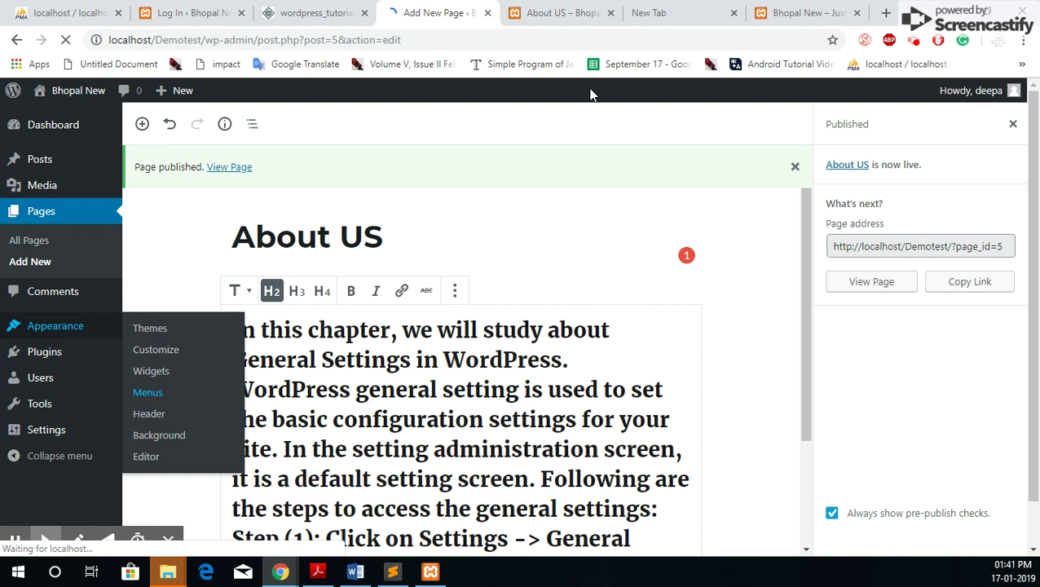
{"action": "left_click", "coordinate": [568, 12]}
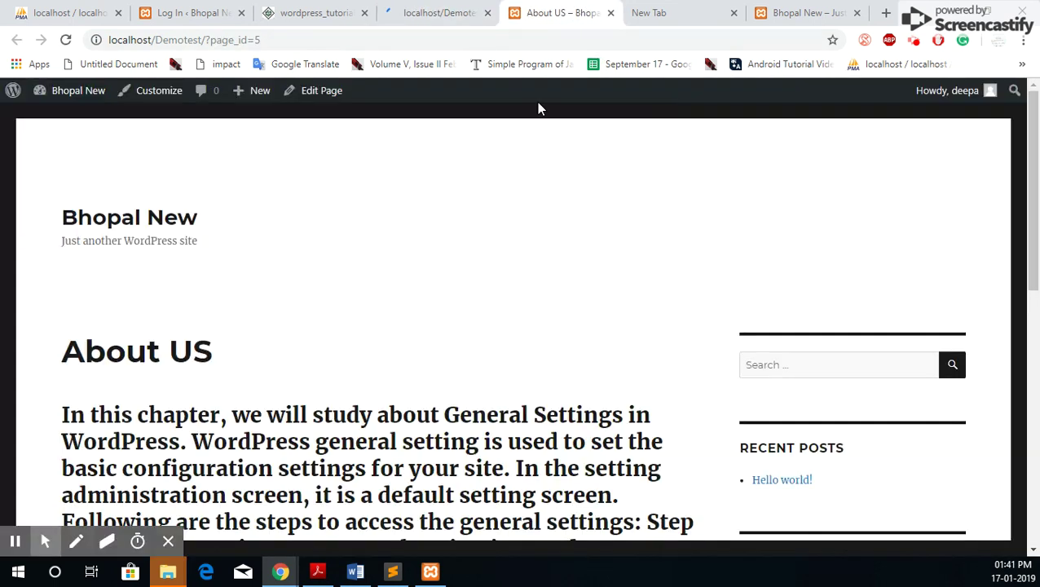
{"action": "left_click", "coordinate": [448, 14]}
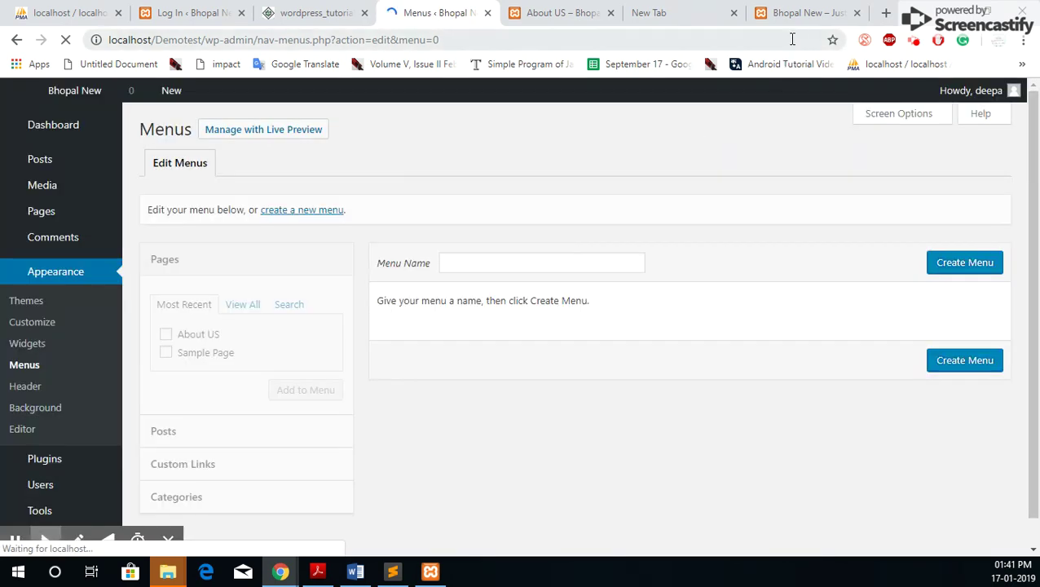
- Create a new navigation menu named "Main Menu"
{"action": "left_click", "coordinate": [531, 263]}
{"action": "type", "text": "sta"}
{"action": "key", "text": "BackSpace"}
{"action": "type", "text": "Main Menu"}
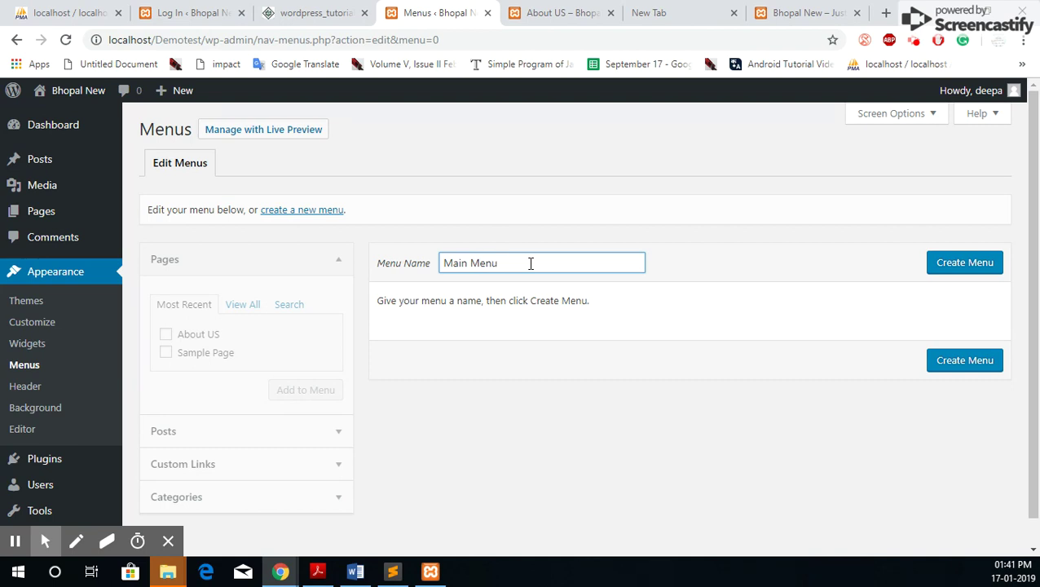
{"action": "left_click", "coordinate": [986, 273]}
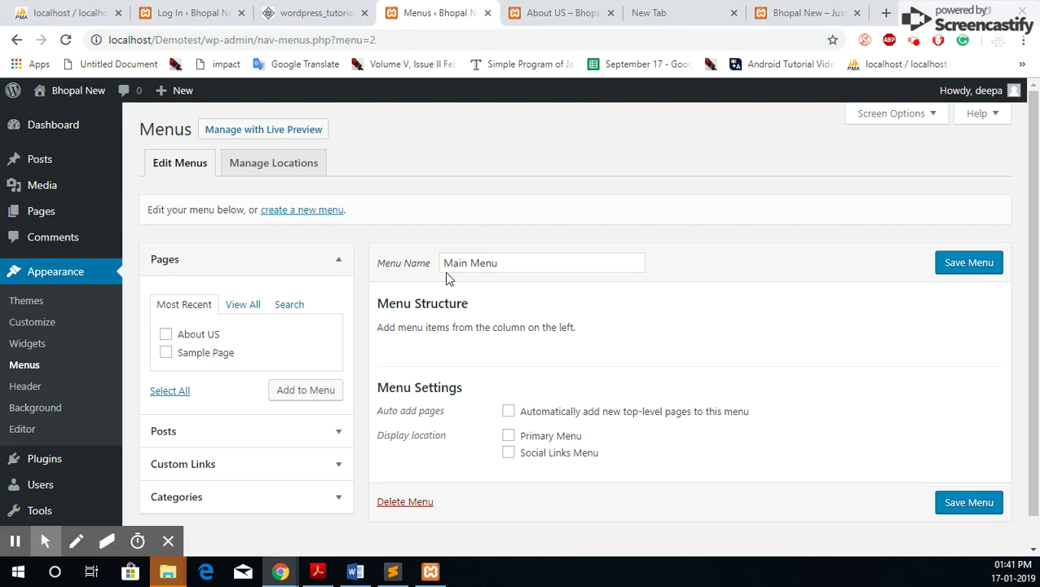
- Reload the menu editing screen and add the About US and Sample Page pages to Main Menu
{"action": "scroll", "coordinate": [549, 277], "scroll_direction": "down", "scroll_amount": 1}
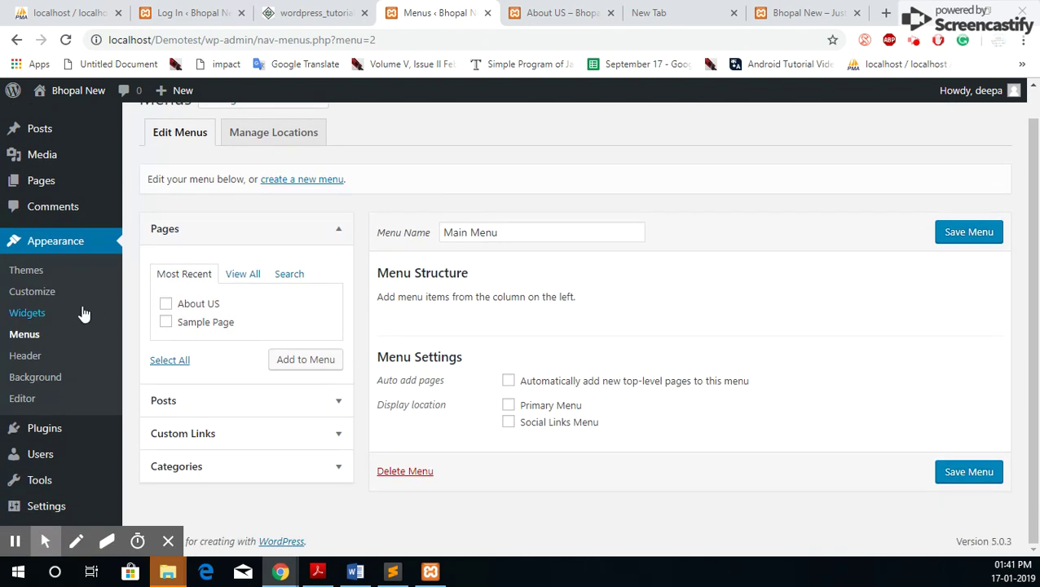
{"action": "left_click", "coordinate": [27, 337]}
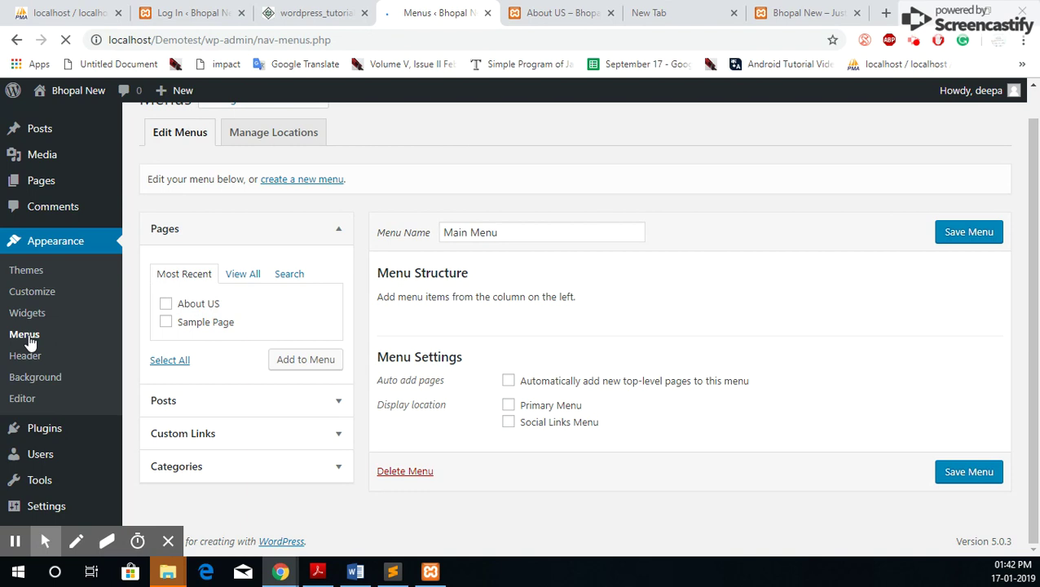
{"action": "left_click", "coordinate": [26, 337]}
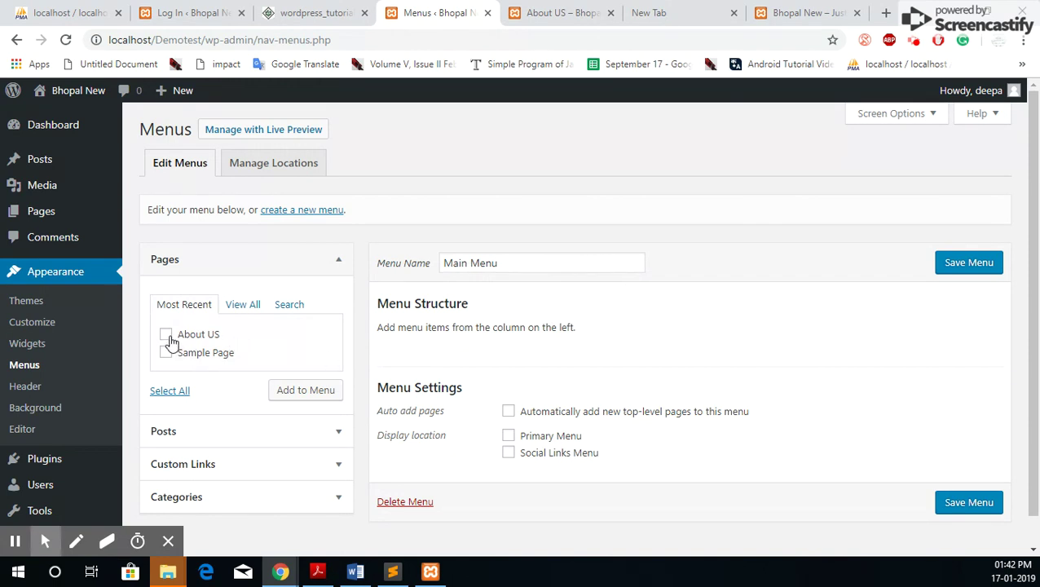
{"action": "scroll", "coordinate": [169, 341], "scroll_direction": "down", "scroll_amount": 1}
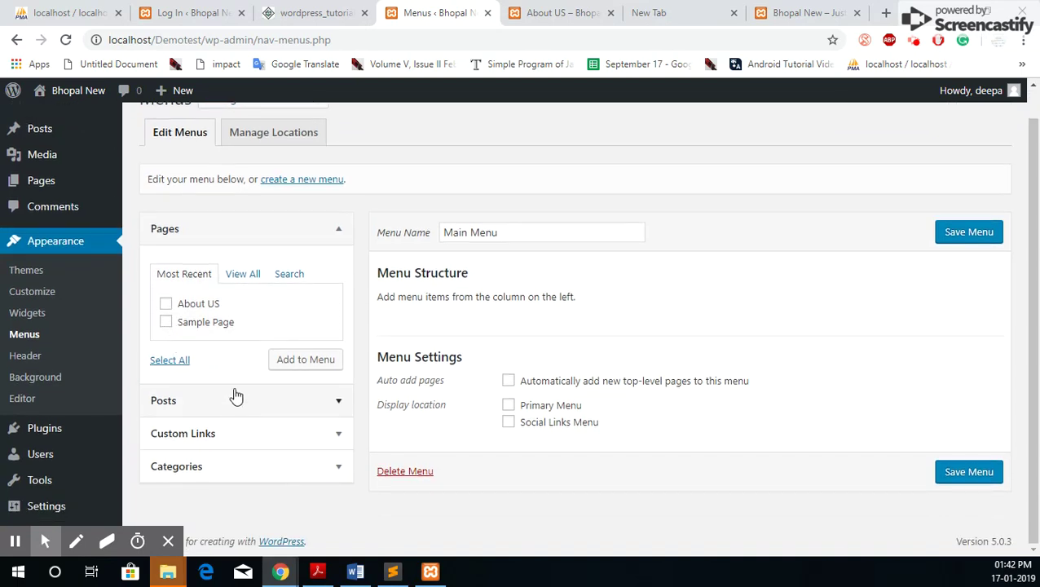
{"action": "left_click", "coordinate": [165, 303]}
{"action": "left_click", "coordinate": [165, 322]}
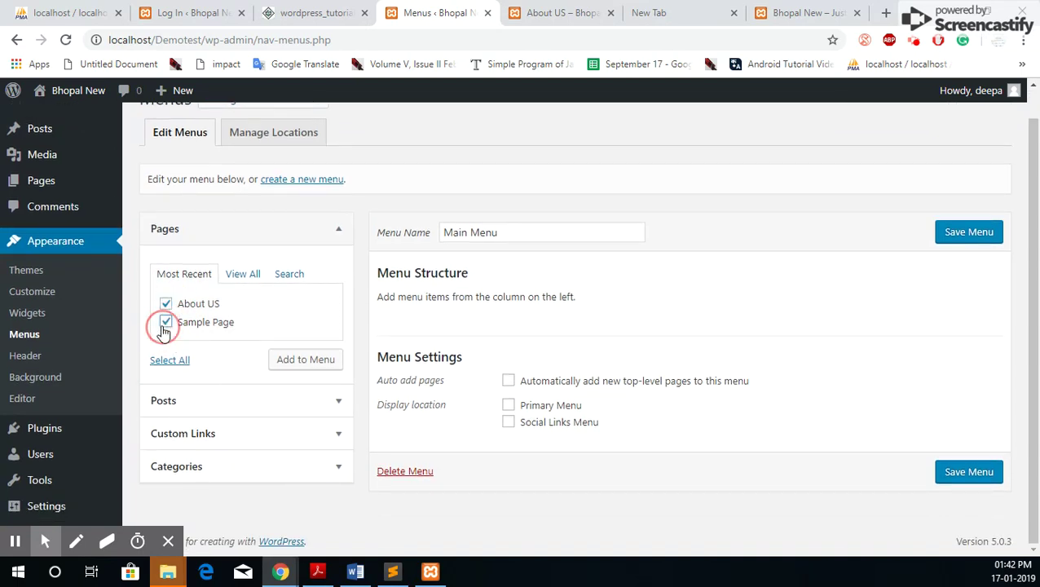
{"action": "left_click", "coordinate": [318, 368]}
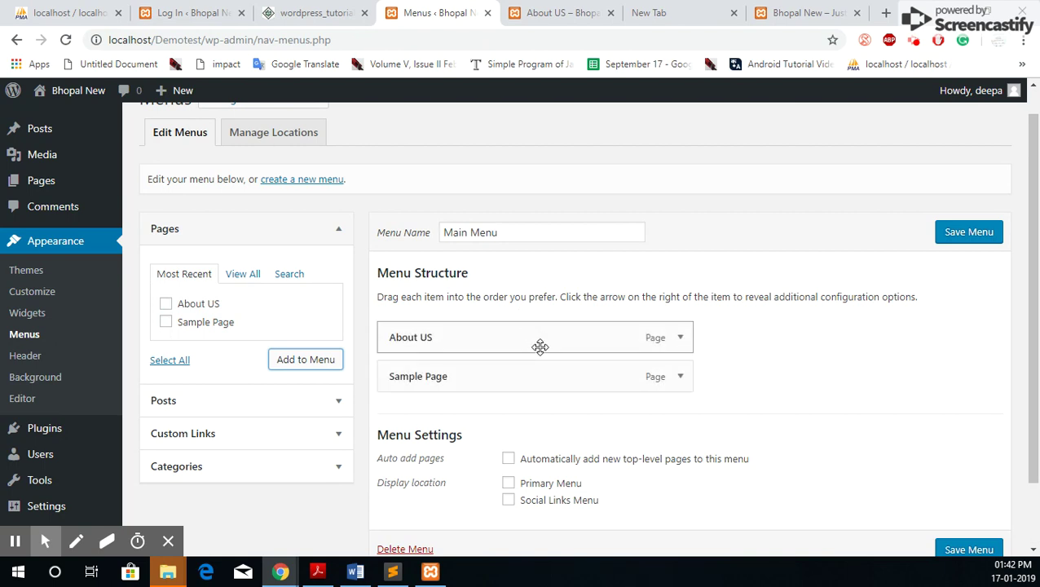
- Set Main Menu to automatically add new top-level pages, assign it to the Primary Menu location, and save it
{"action": "scroll", "coordinate": [540, 346], "scroll_direction": "down", "scroll_amount": 2}
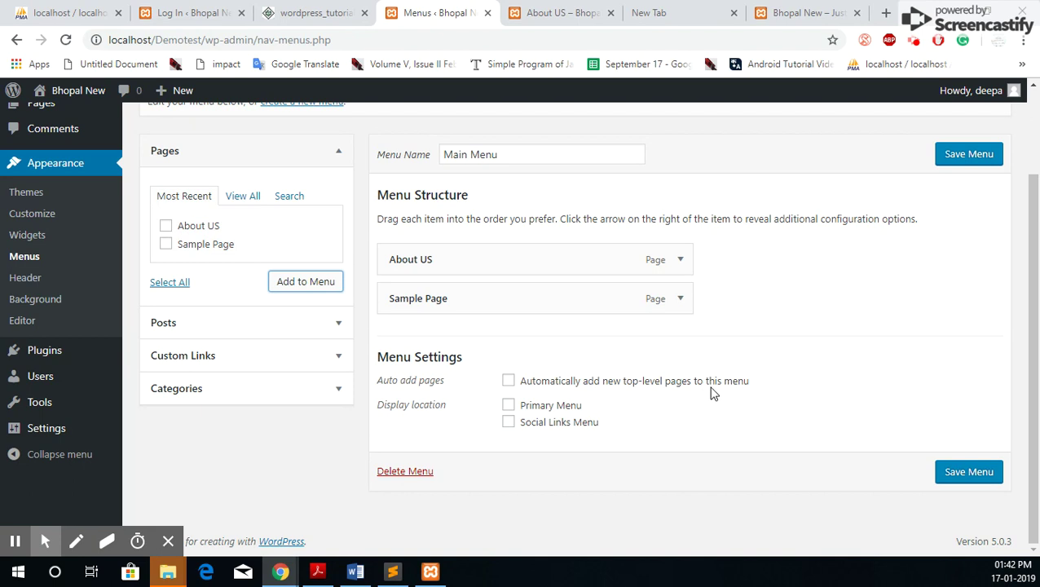
{"action": "left_click", "coordinate": [514, 381]}
{"action": "left_click", "coordinate": [507, 382]}
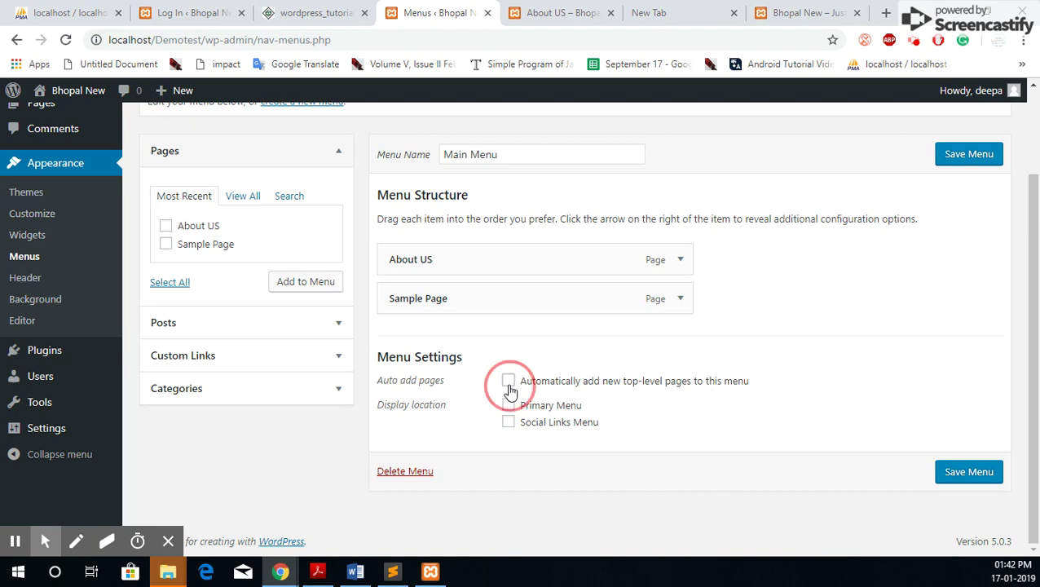
{"action": "left_click", "coordinate": [508, 405]}
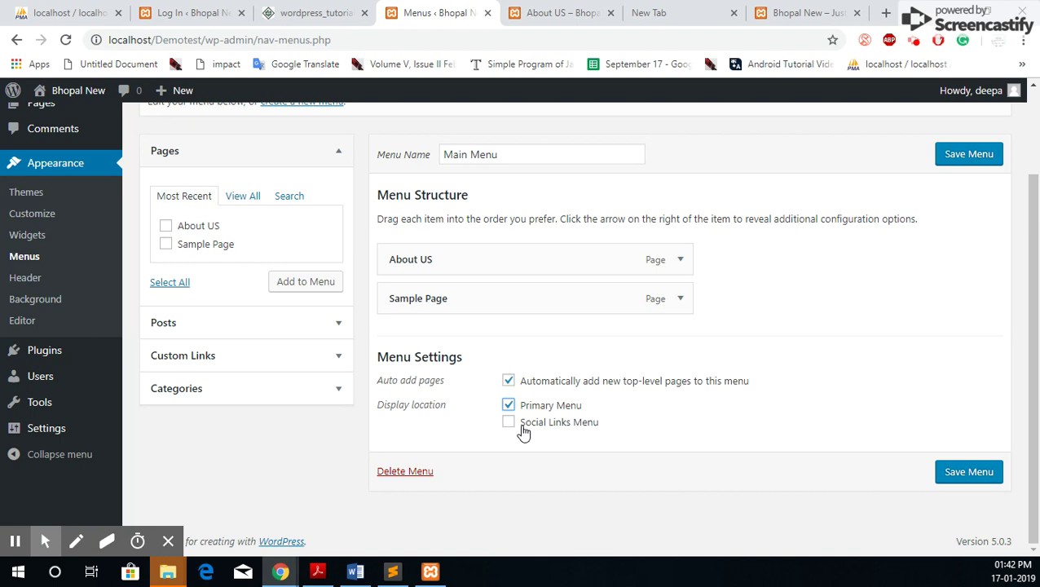
{"action": "left_click", "coordinate": [960, 471]}
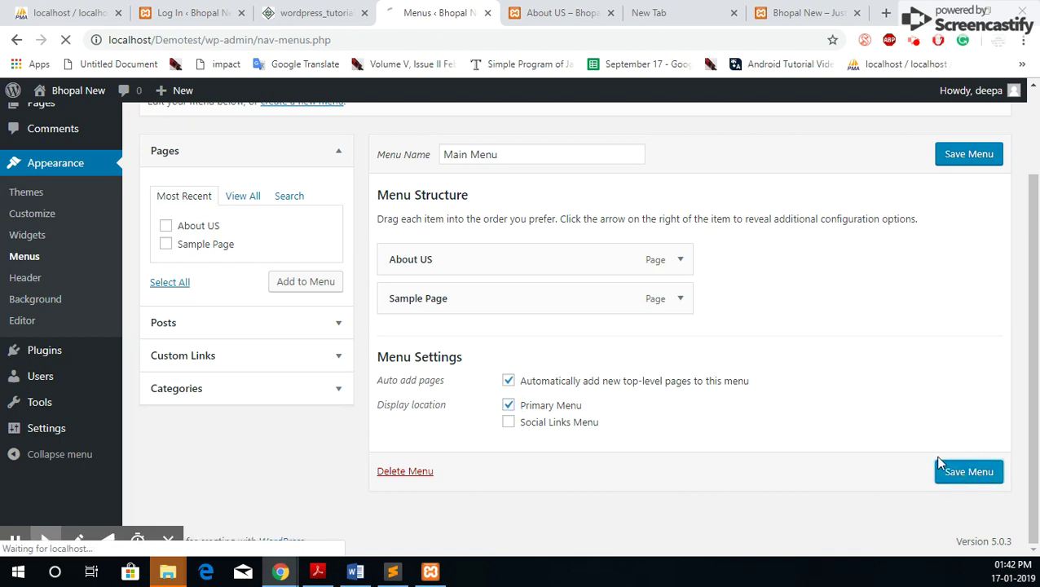
- Check that Main Menu has finished saving and reload the Bhopal New front page
{"action": "left_click", "coordinate": [782, 13]}
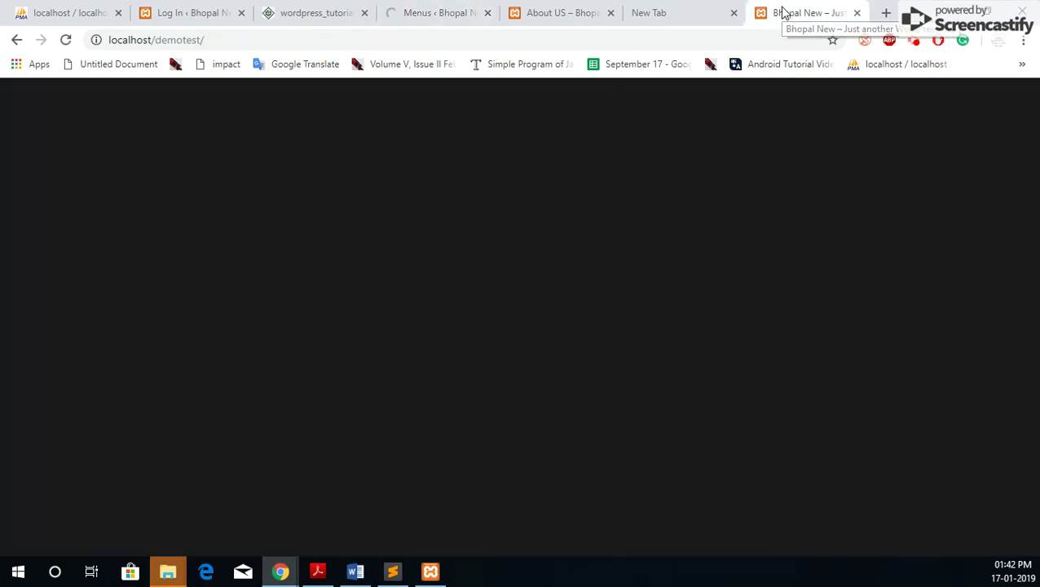
{"action": "left_click", "coordinate": [434, 14]}
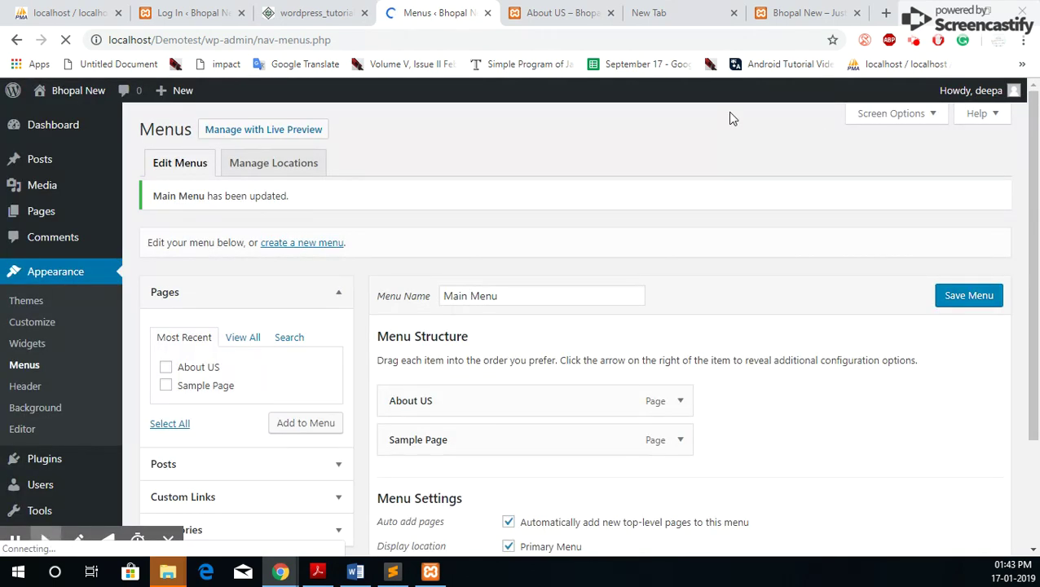
{"action": "left_click", "coordinate": [787, 12]}
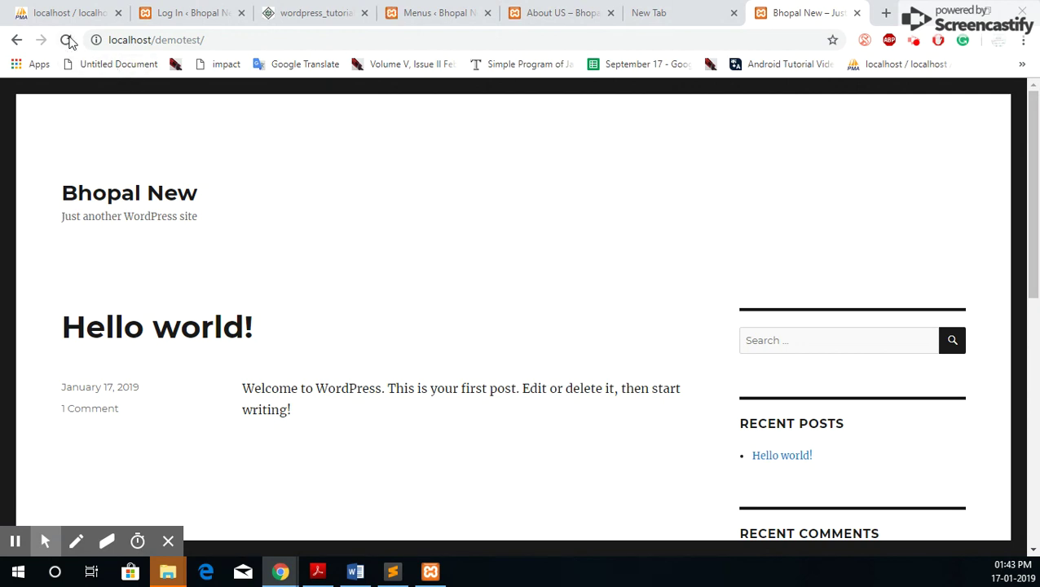
{"action": "left_click", "coordinate": [65, 39]}
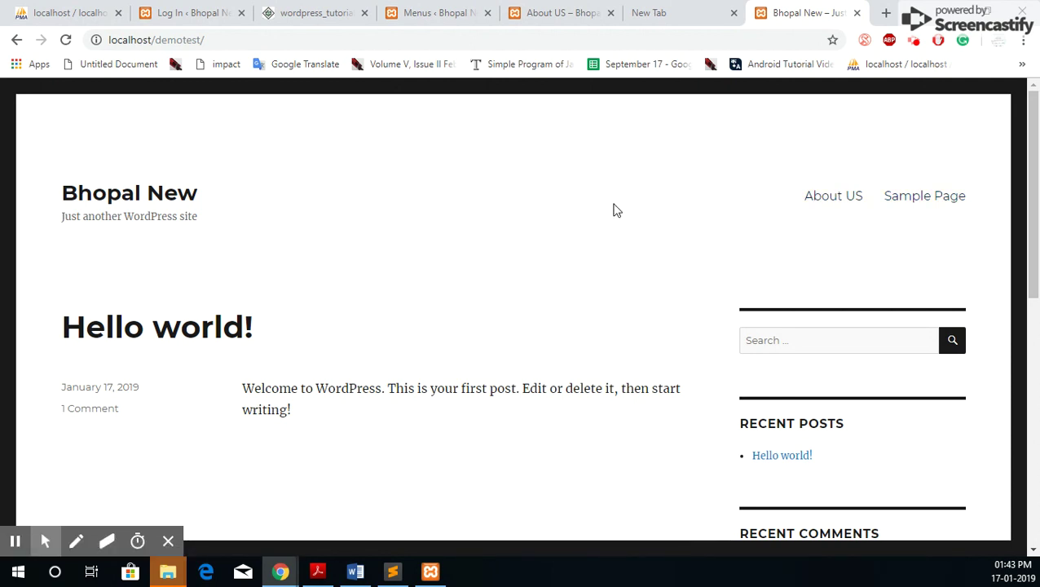
- Open the About US page from the live site's navigation and look through its content
{"action": "left_click", "coordinate": [835, 198]}
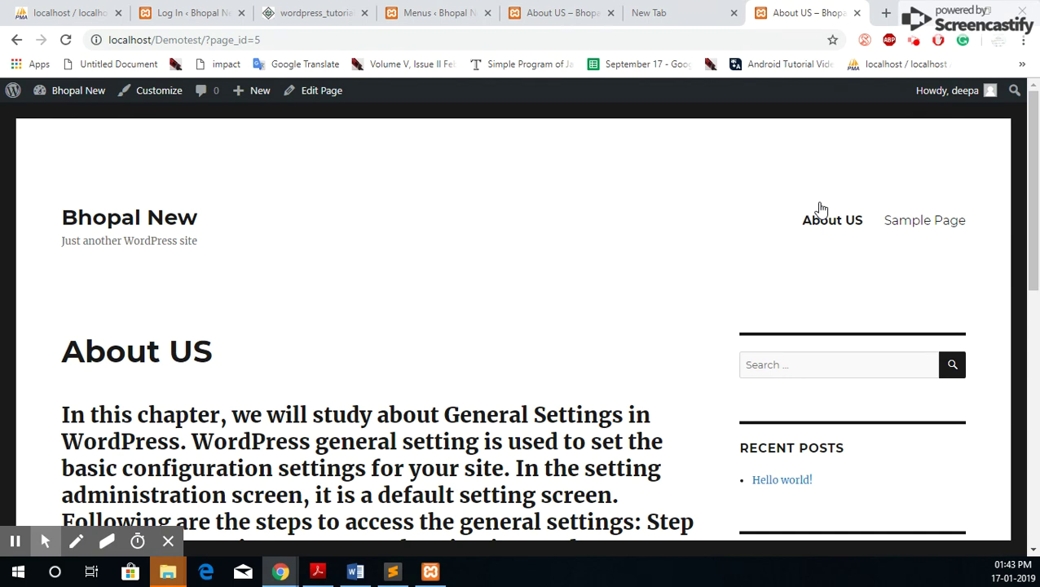
{"action": "scroll", "coordinate": [603, 332], "scroll_direction": "down", "scroll_amount": 5}
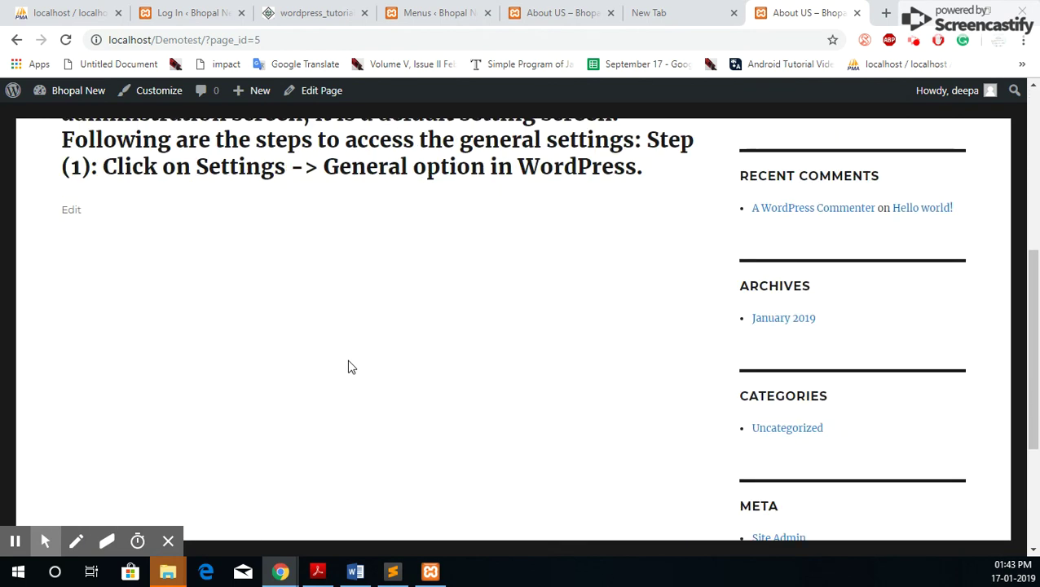
{"action": "scroll", "coordinate": [348, 367], "scroll_direction": "up", "scroll_amount": 5}
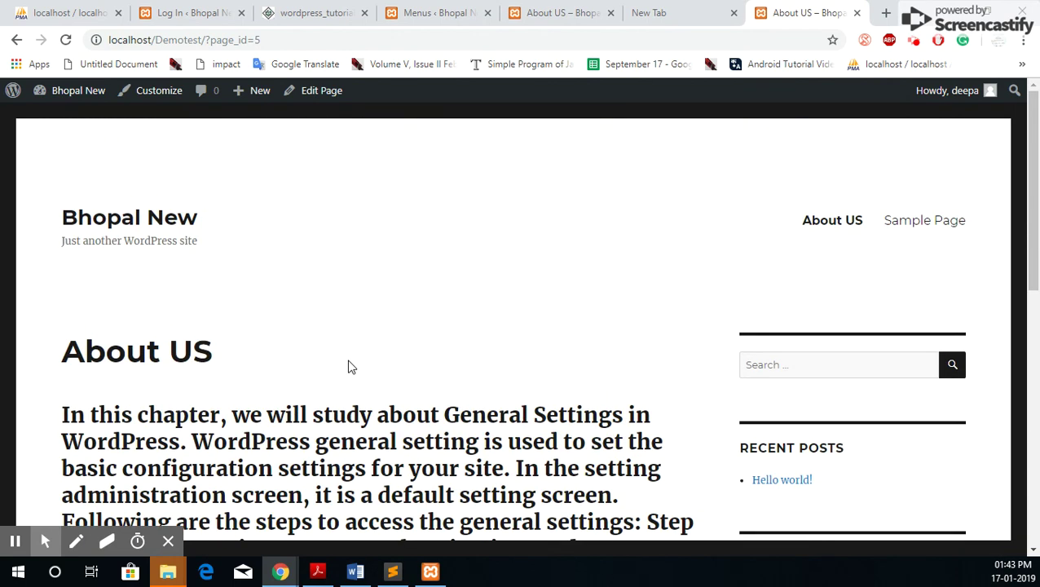